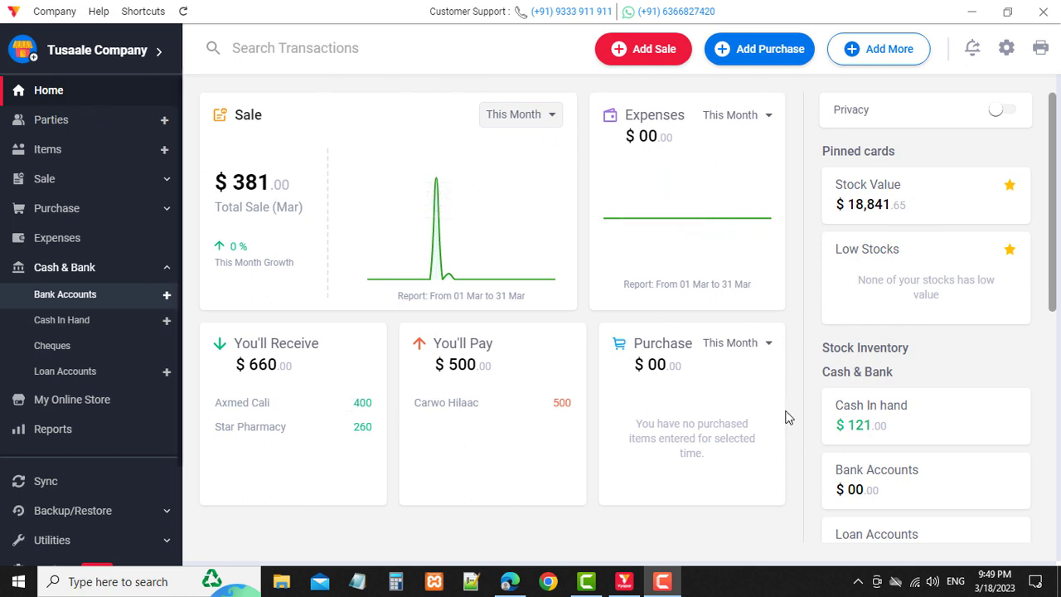
Examine the home dashboard's side cards for stock inventory, cash and bank, sale orders, delivery challans and purchase orders.
scroll(893, 309, down, 1)
scroll(895, 310, down, 4)
scroll(895, 310, up, 4)
scroll(873, 238, down, 1)
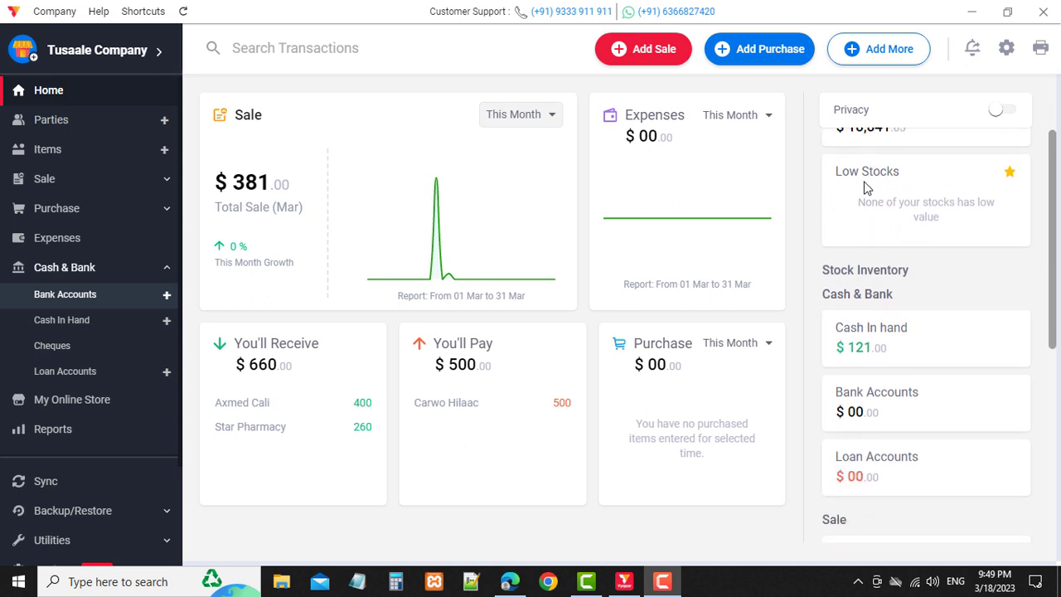
scroll(929, 204, up, 1)
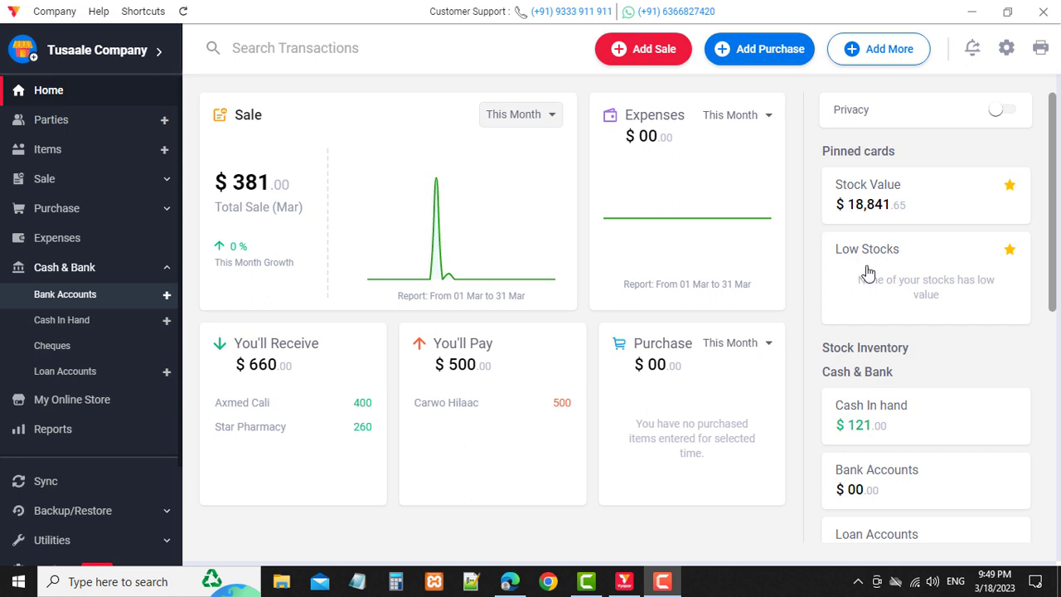
scroll(903, 291, down, 1)
scroll(903, 292, down, 3)
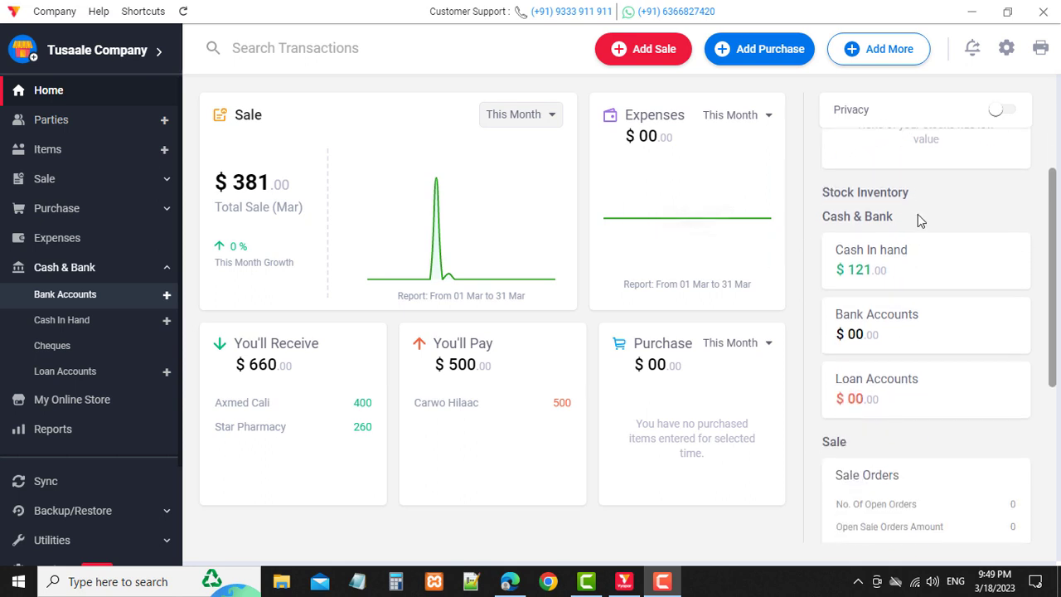
scroll(904, 256, up, 4)
scroll(878, 365, down, 4)
scroll(872, 314, down, 2)
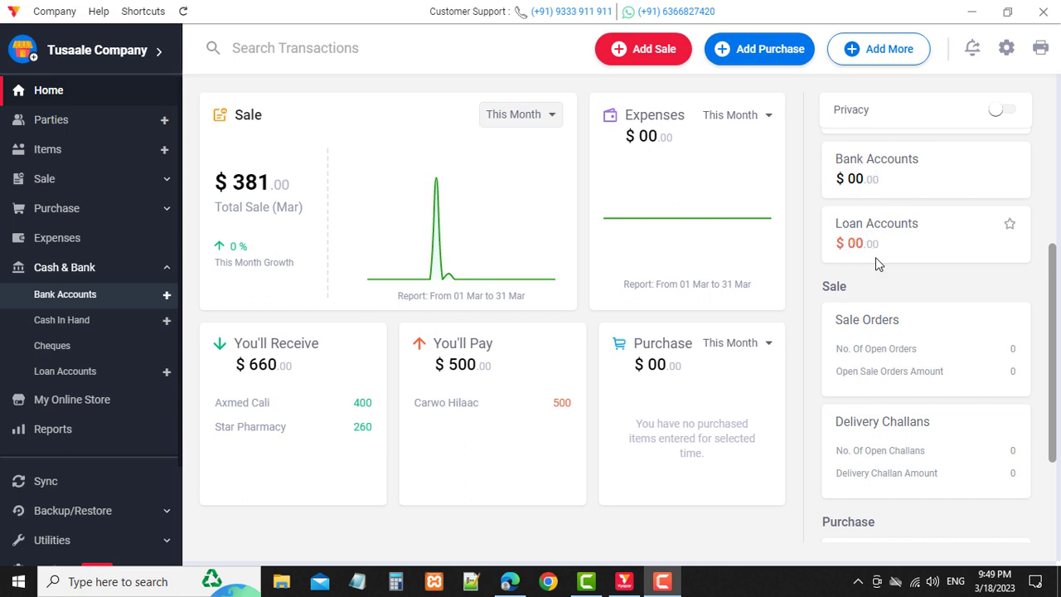
scroll(875, 257, down, 4)
scroll(876, 265, down, 1)
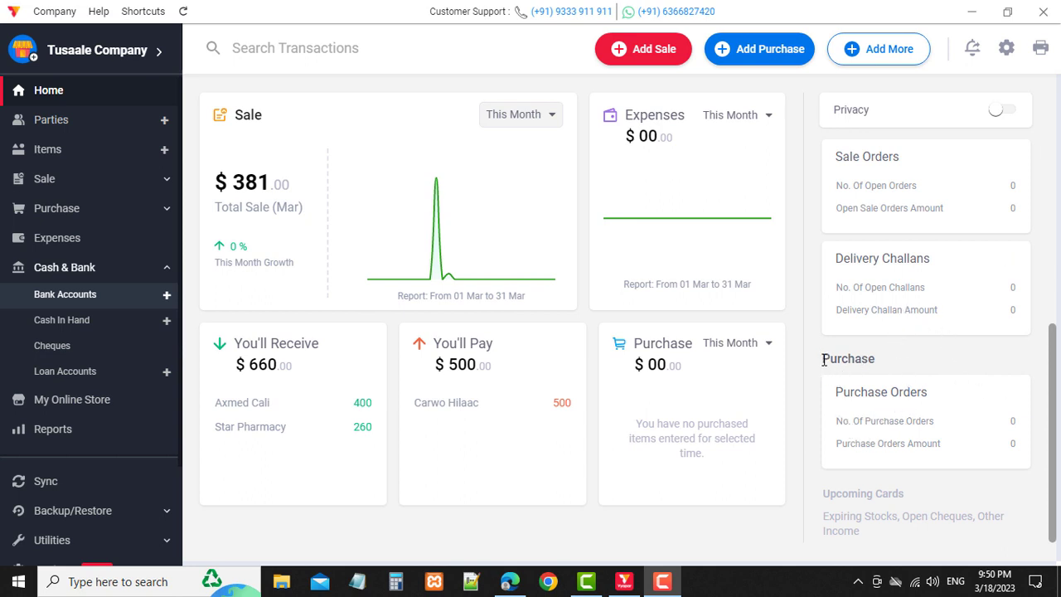
drag(822, 359, 893, 365)
click(837, 395)
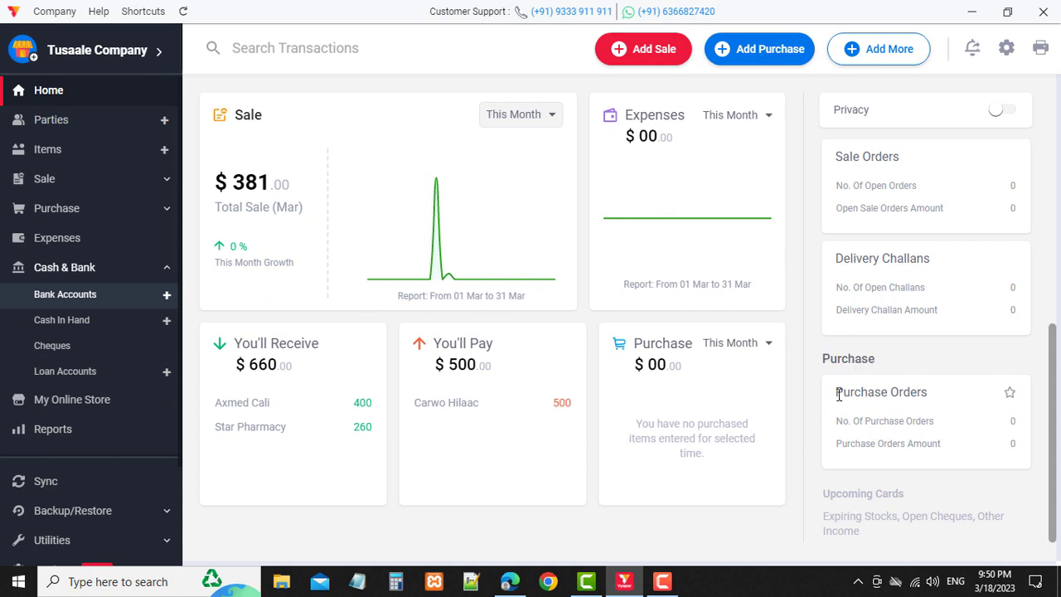
mouse_move(850, 396)
mouse_down()
mouse_move(928, 396)
mouse_move(848, 404)
mouse_up()
click(834, 406)
scroll(879, 505, up, 5)
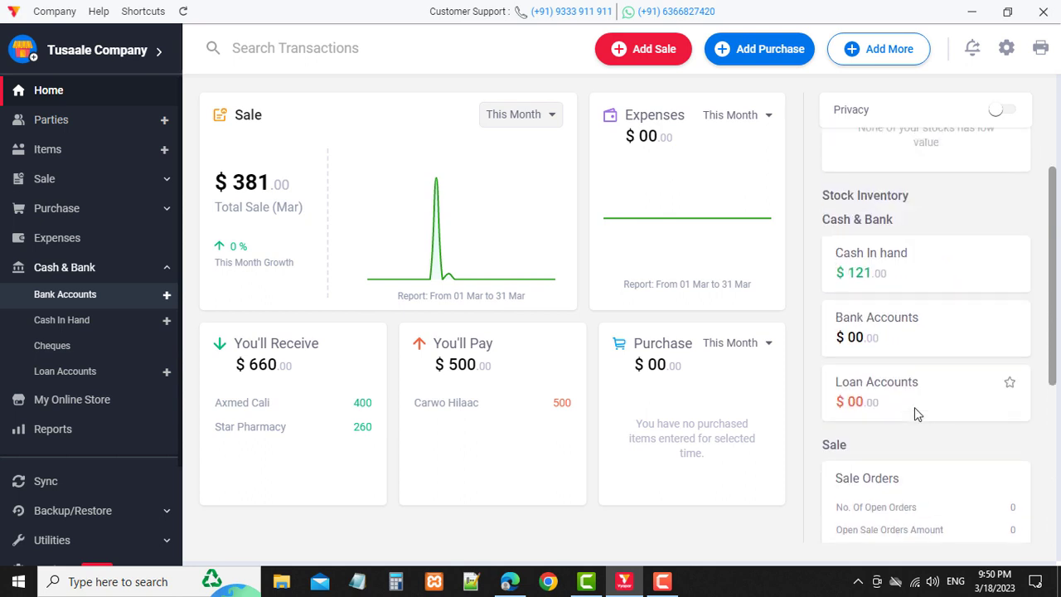
Turn on privacy mode for the dashboard and open the parties list to review the customer balances.
click(1003, 113)
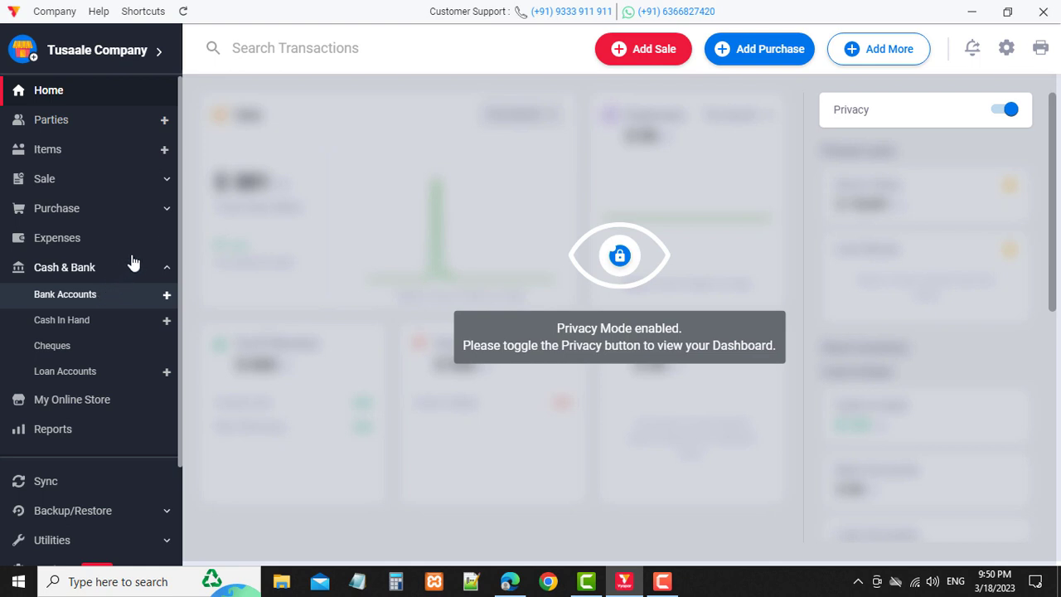
click(61, 122)
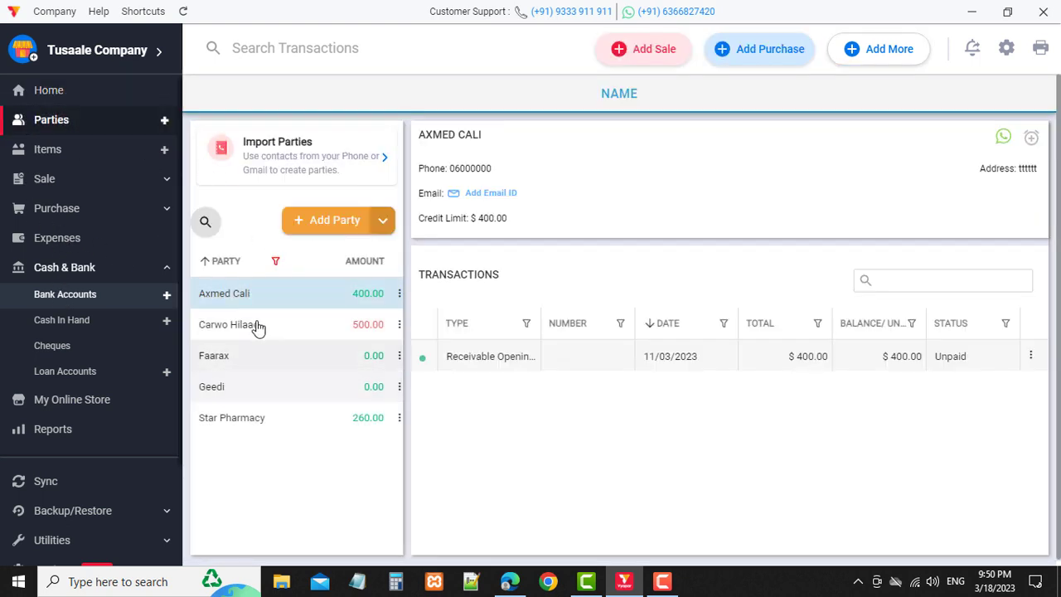
click(385, 305)
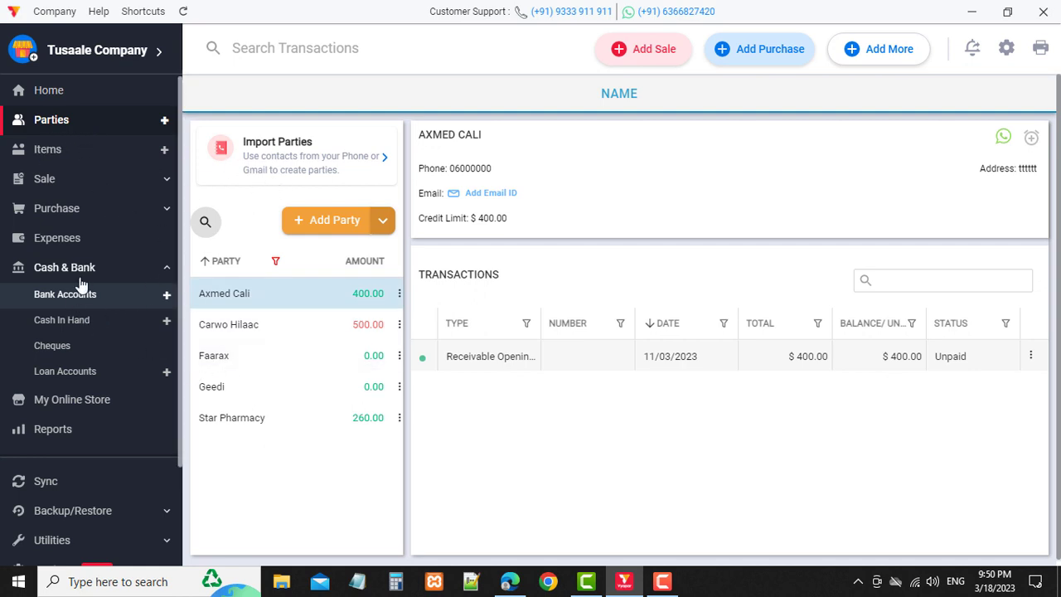
click(169, 268)
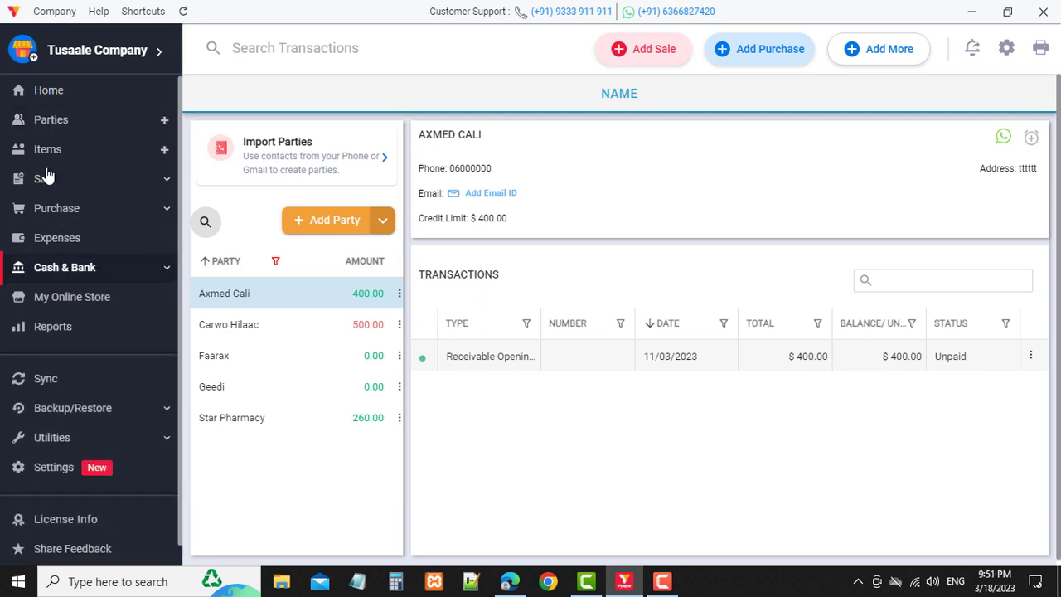
click(89, 190)
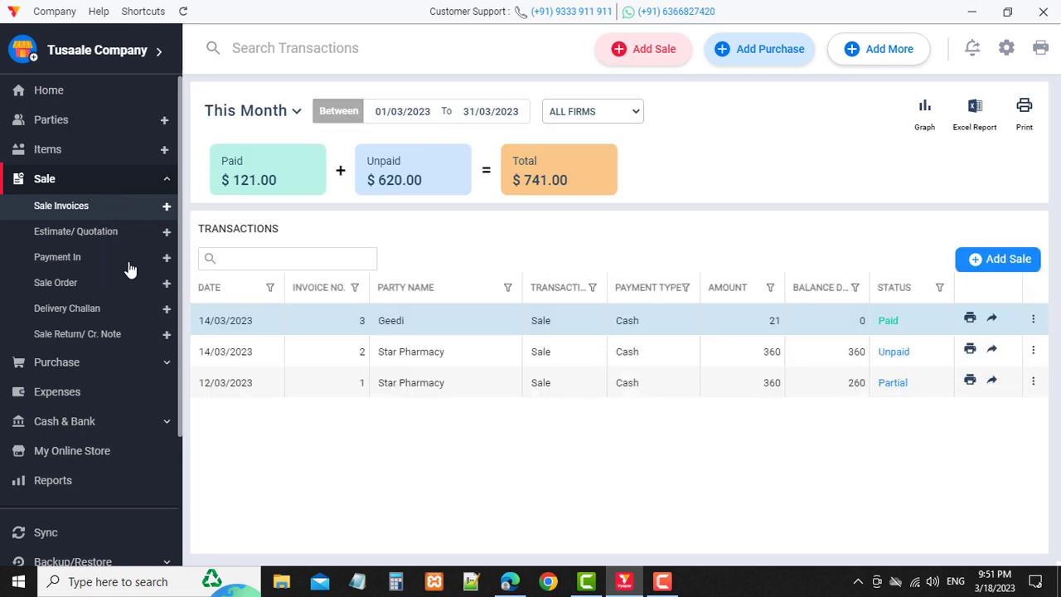
click(166, 260)
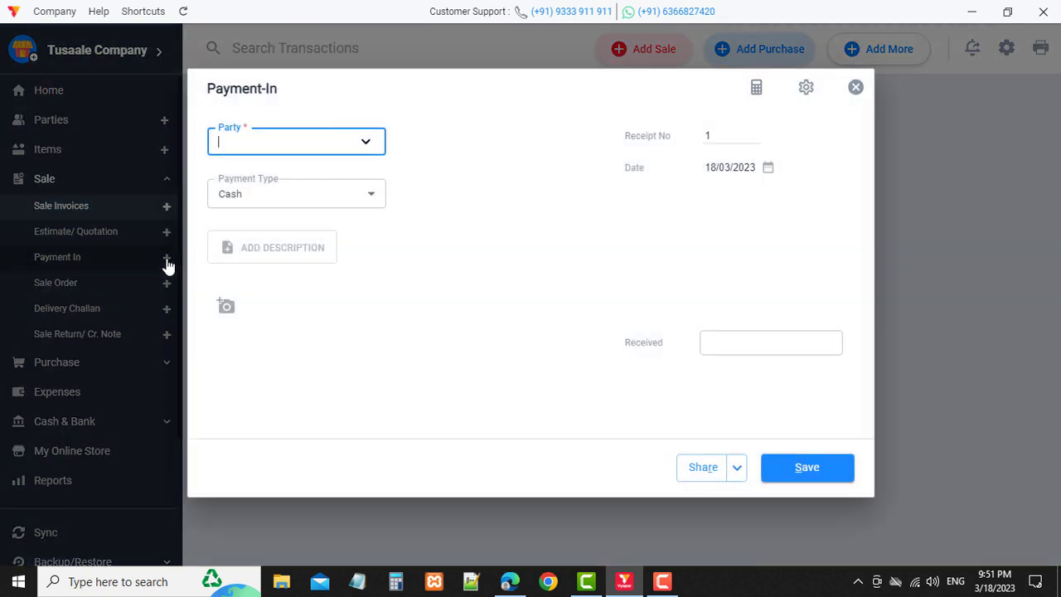
click(244, 141)
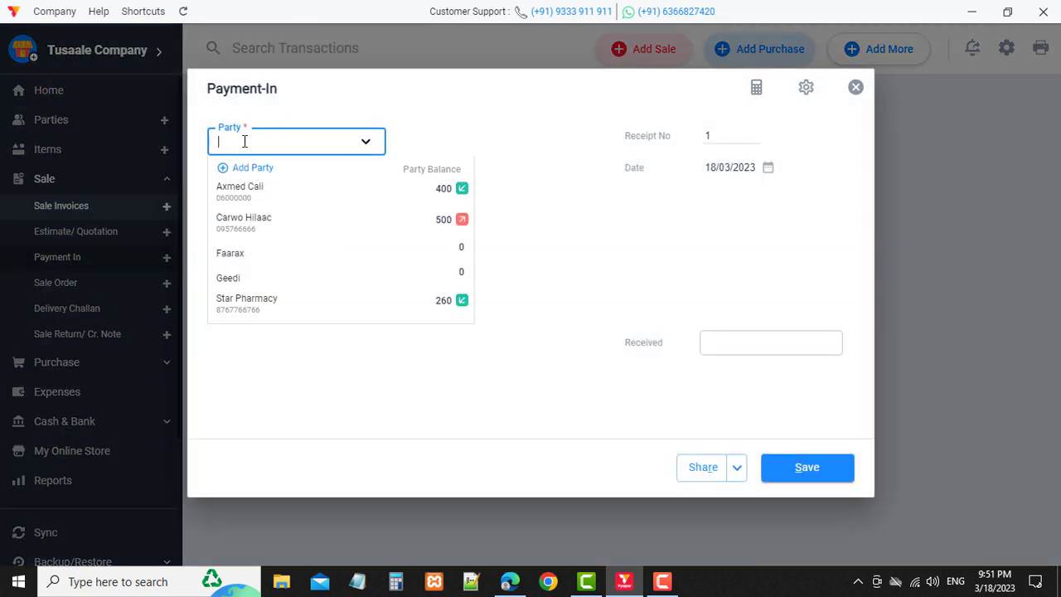
click(362, 192)
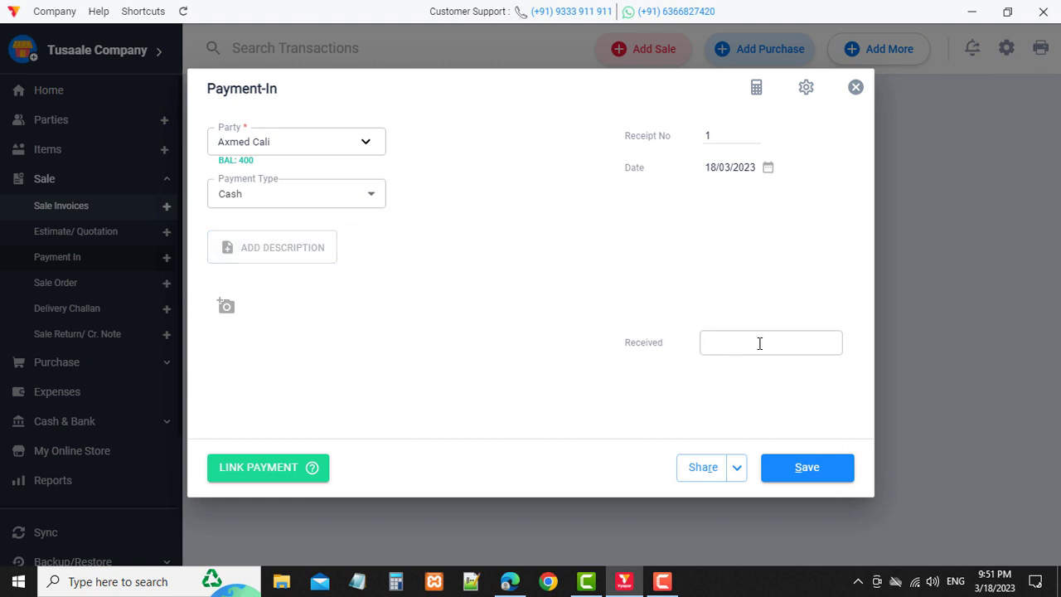
click(855, 88)
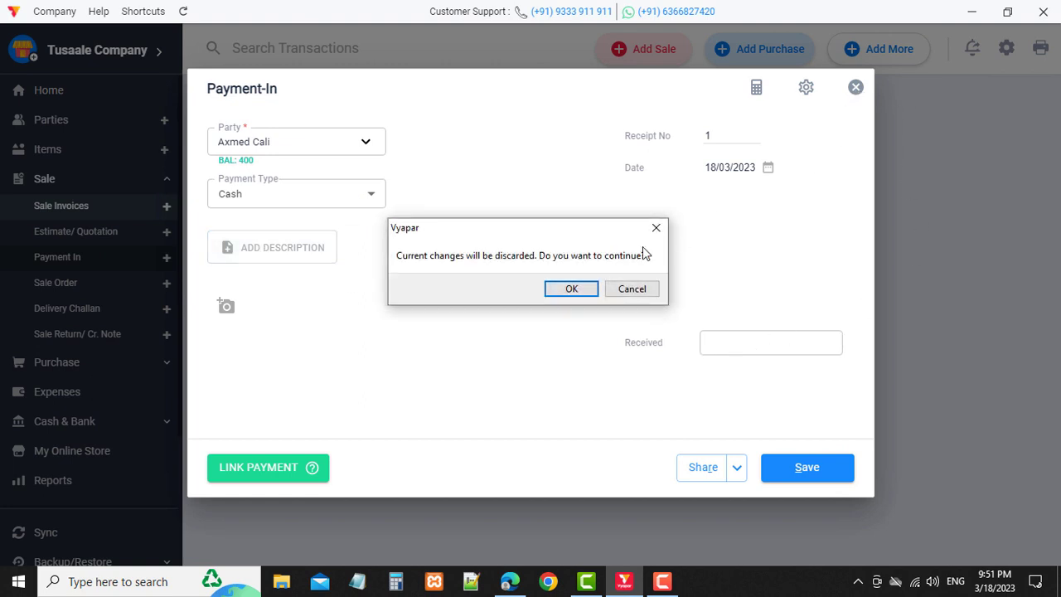
click(570, 290)
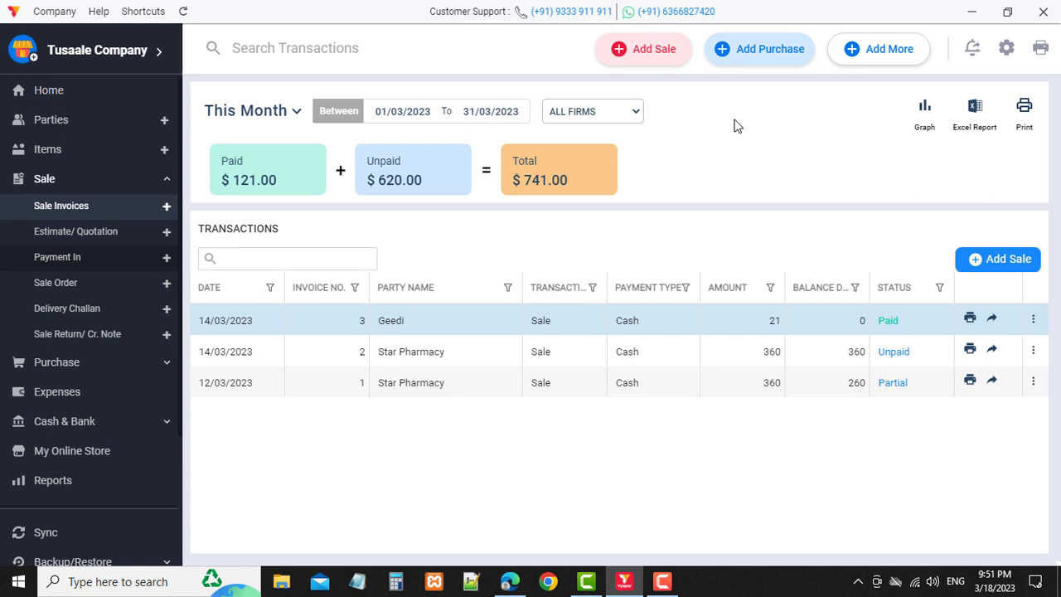
key(alt+i)
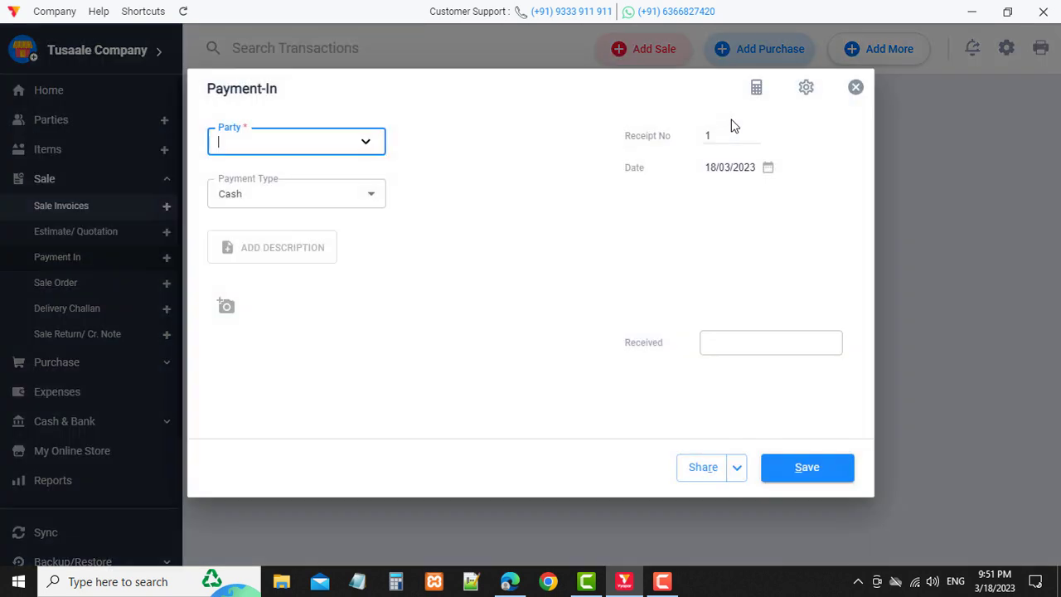
click(855, 88)
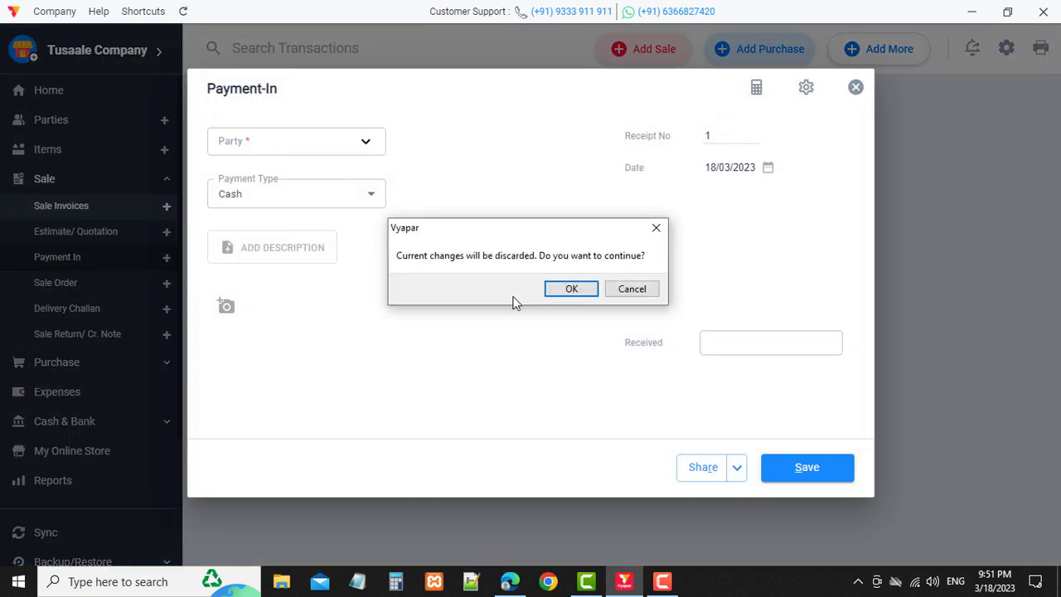
click(569, 288)
From the home dashboard, start a new Payment-In for the party with the 400 balance and enter 200 as received.
click(71, 97)
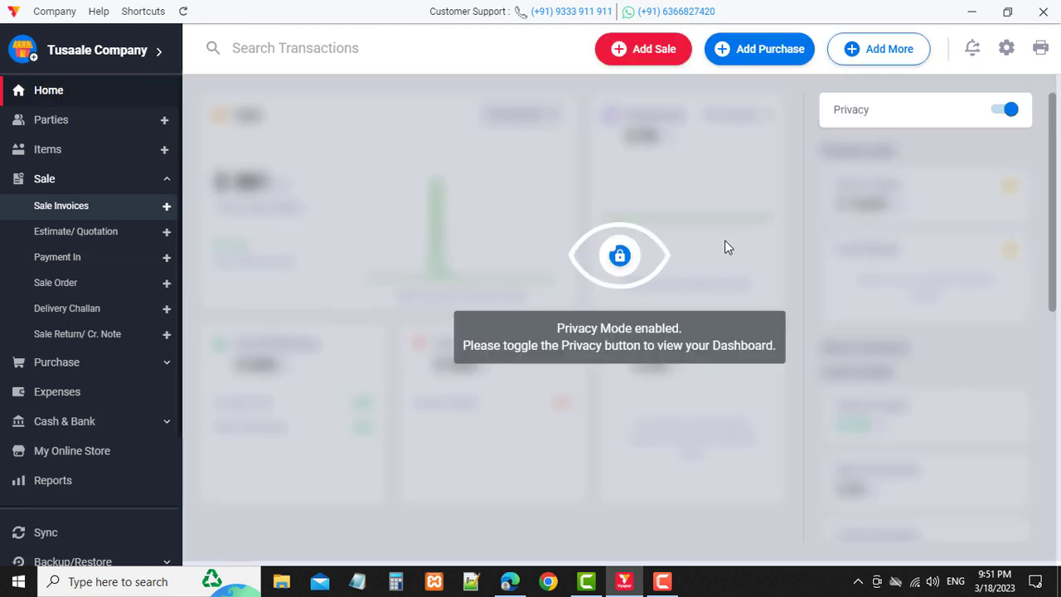
key(alt+i)
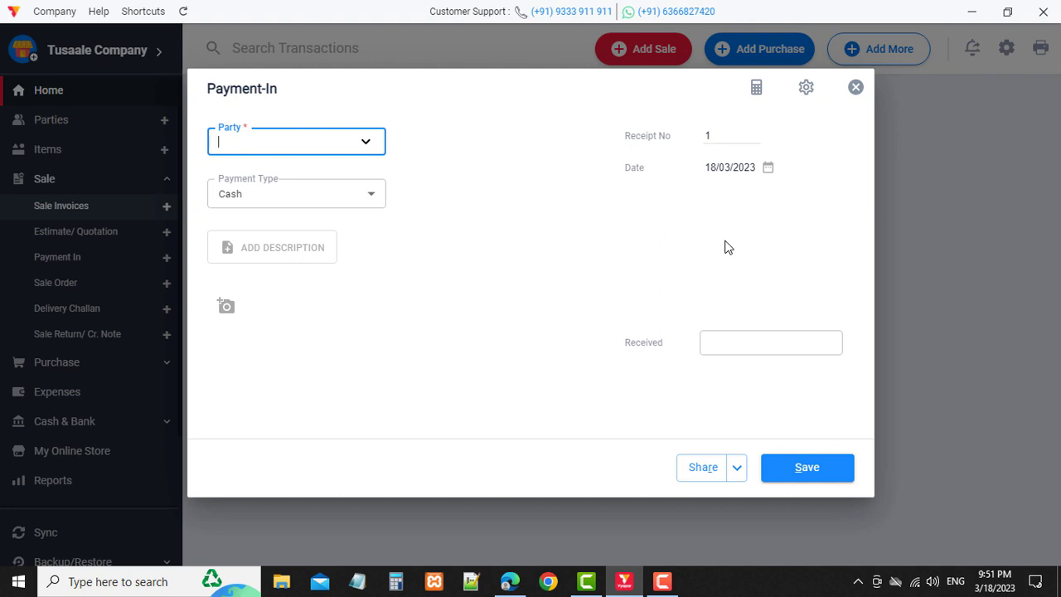
click(251, 142)
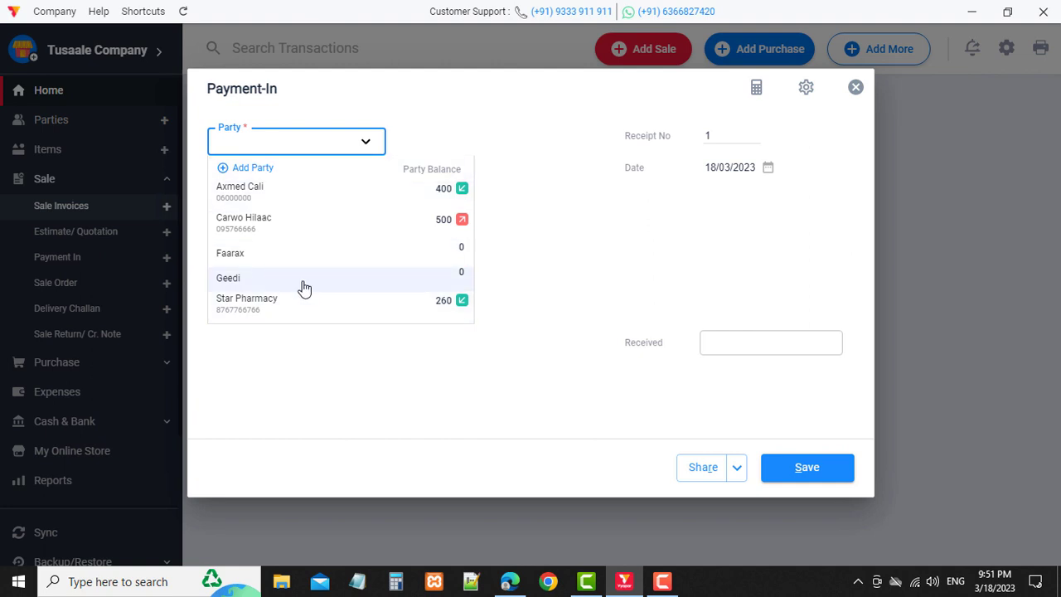
click(354, 200)
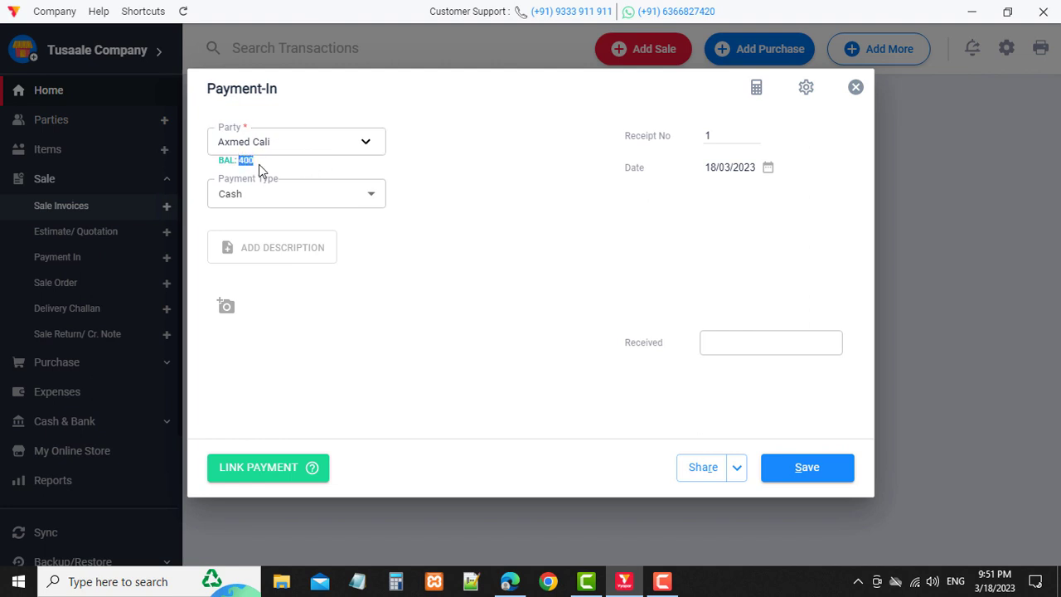
click(799, 345)
click(724, 135)
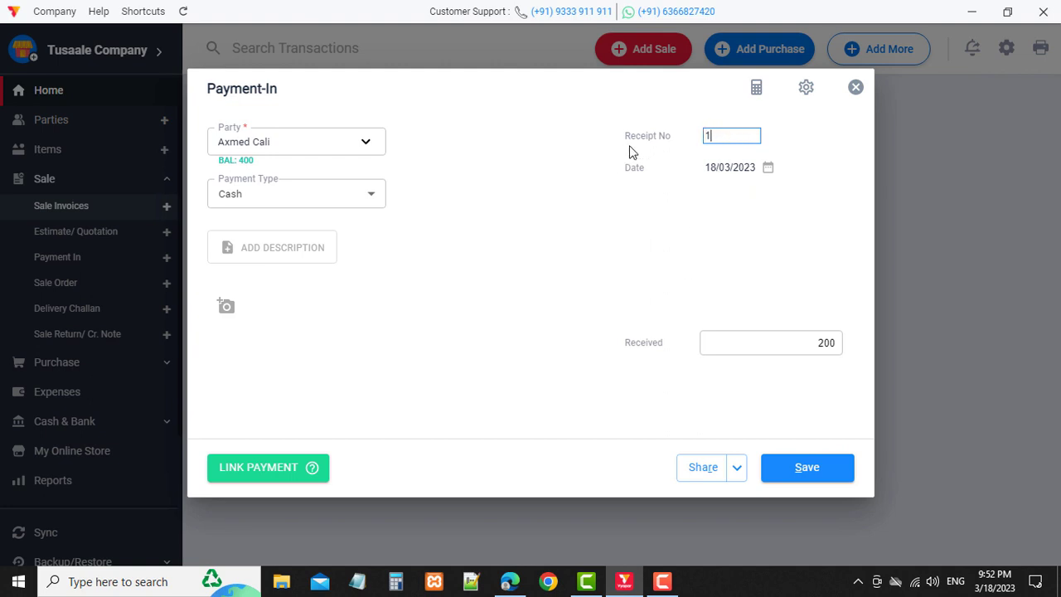
click(403, 311)
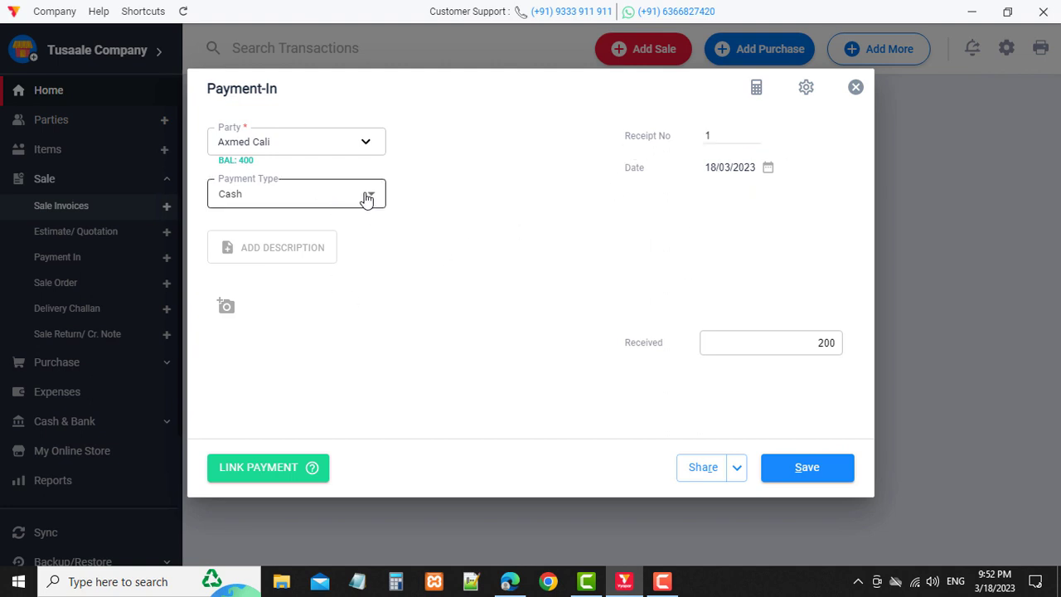
Add a bank account named Zaad as the receipt's payment type, leaving the opening balance empty.
click(366, 196)
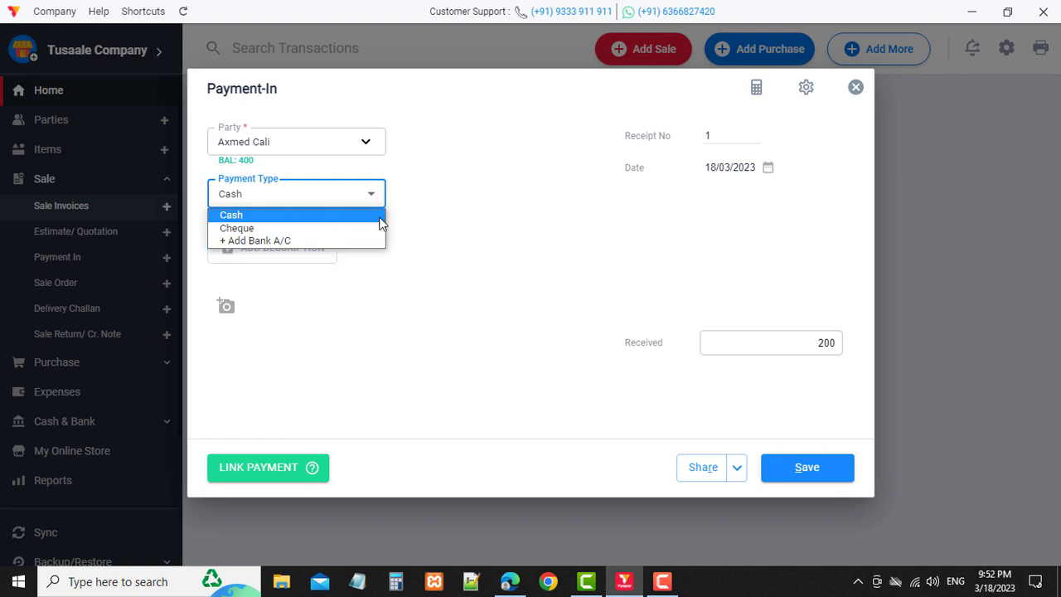
click(275, 241)
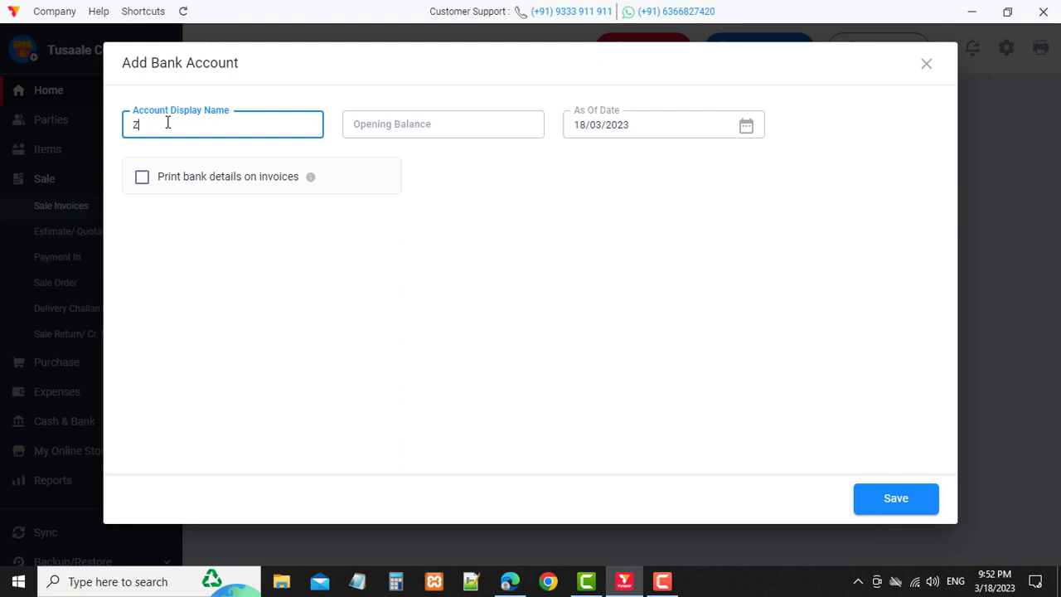
text(Zaad)
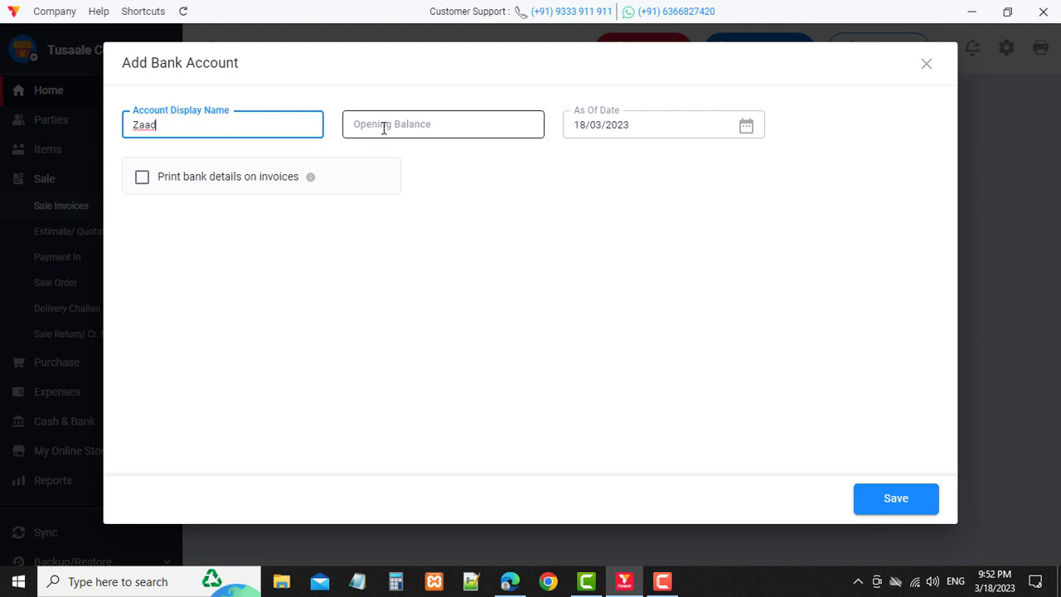
click(384, 126)
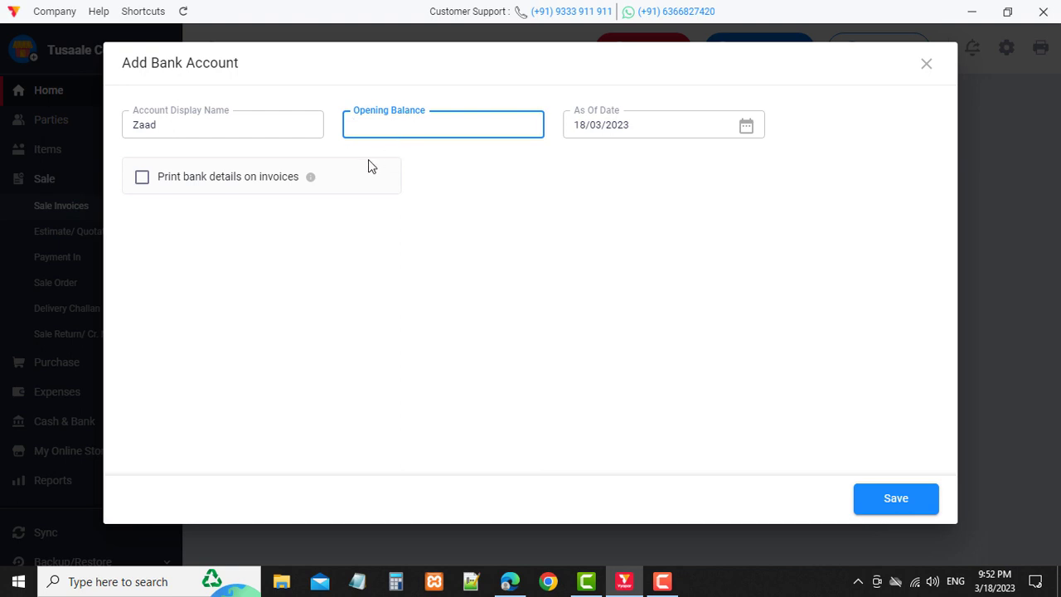
click(902, 503)
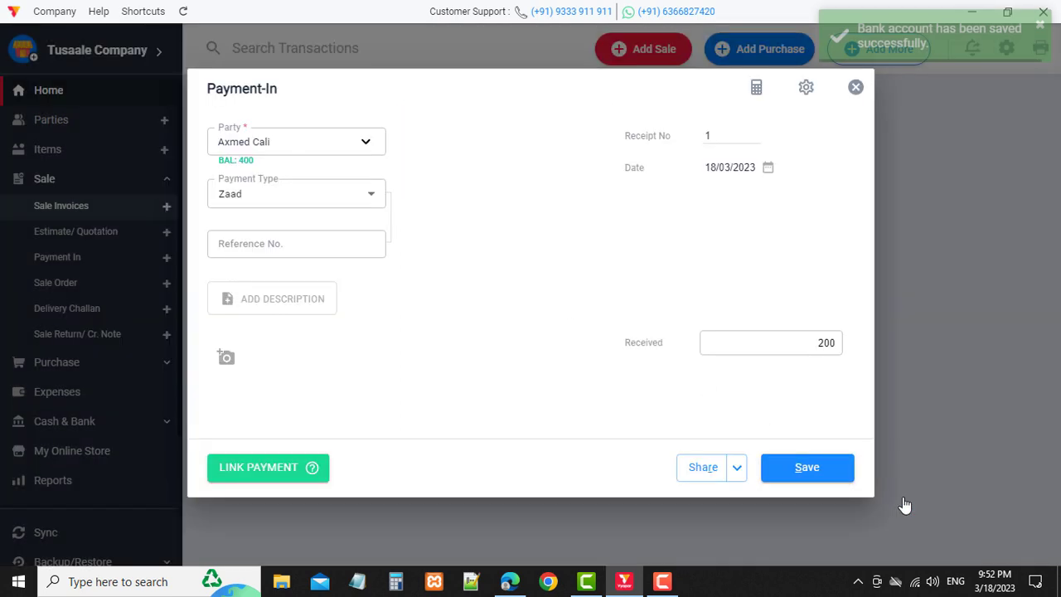
Add another bank account named Dahabshiil with an opening balance of 5000 from the receipt's payment type options.
click(371, 197)
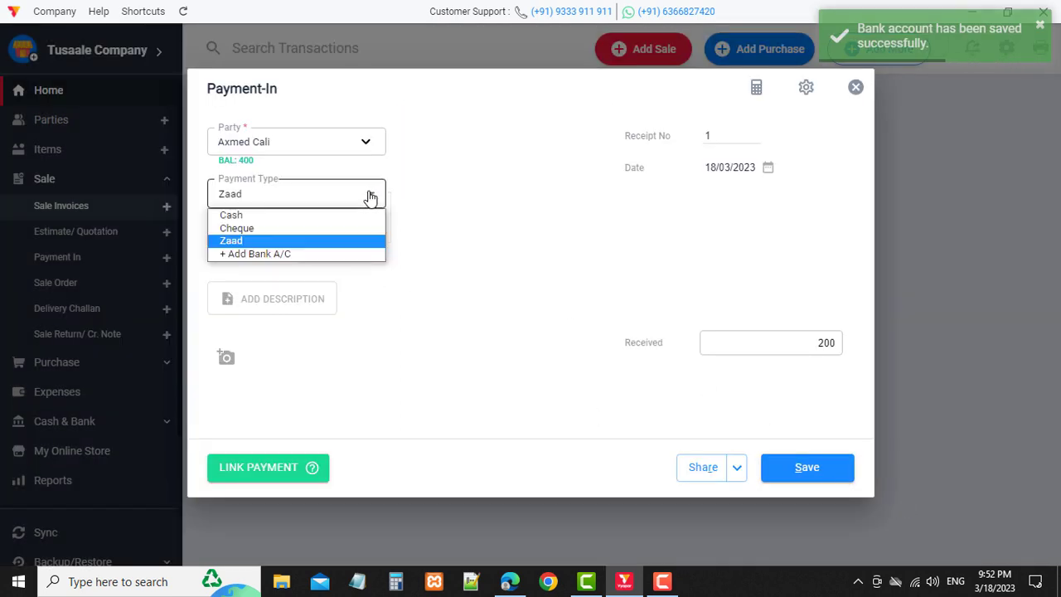
click(280, 217)
click(371, 197)
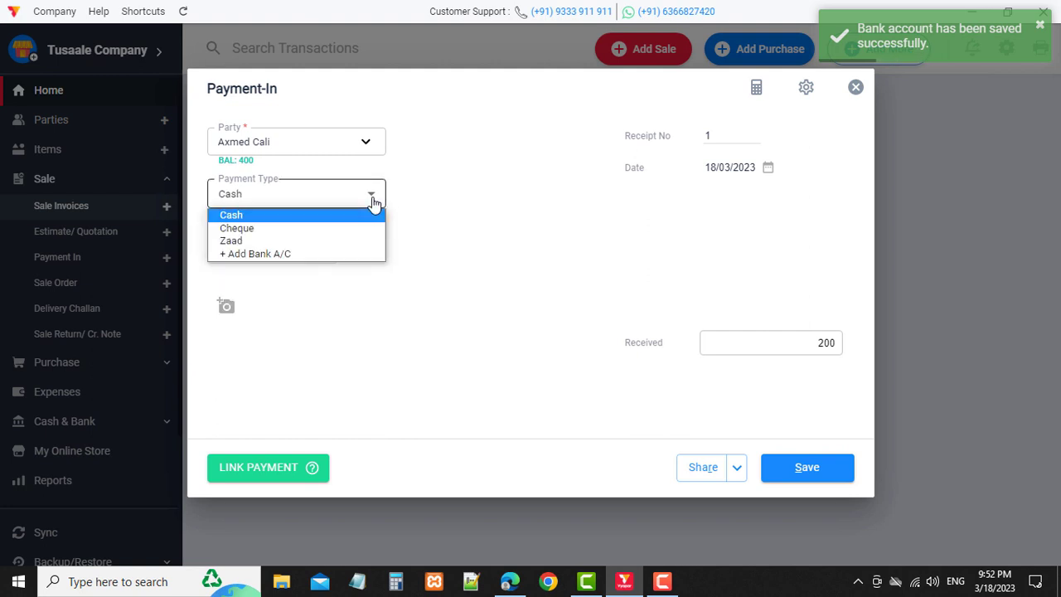
click(274, 254)
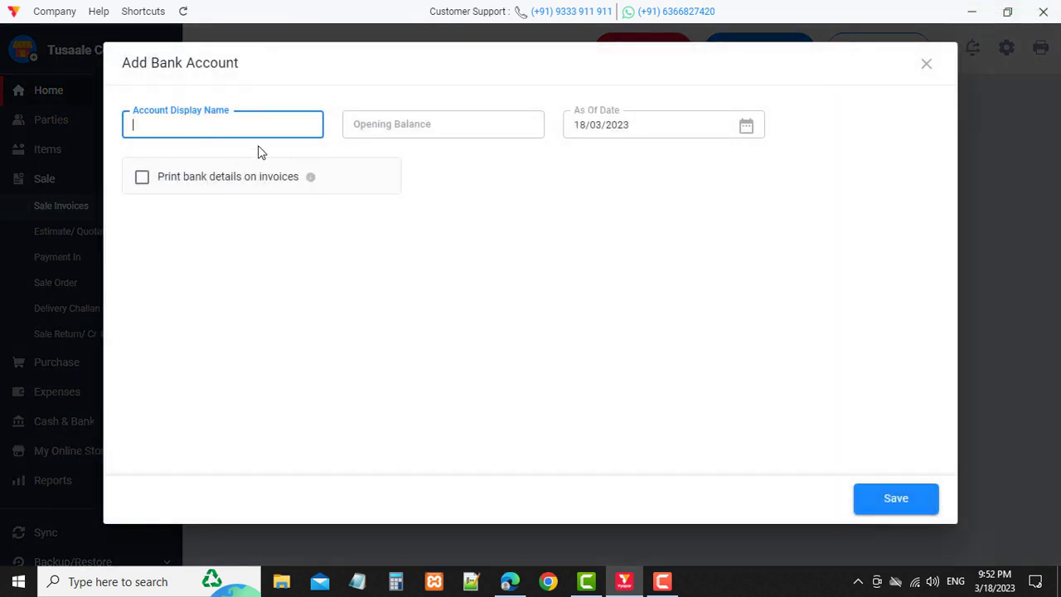
text(Dahabsh)
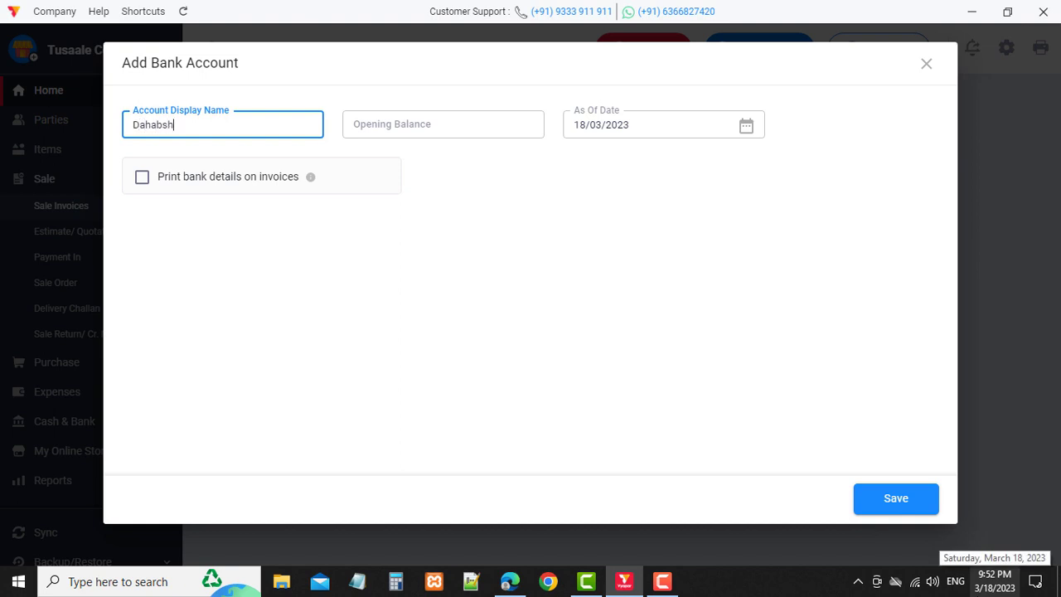
text(iil)
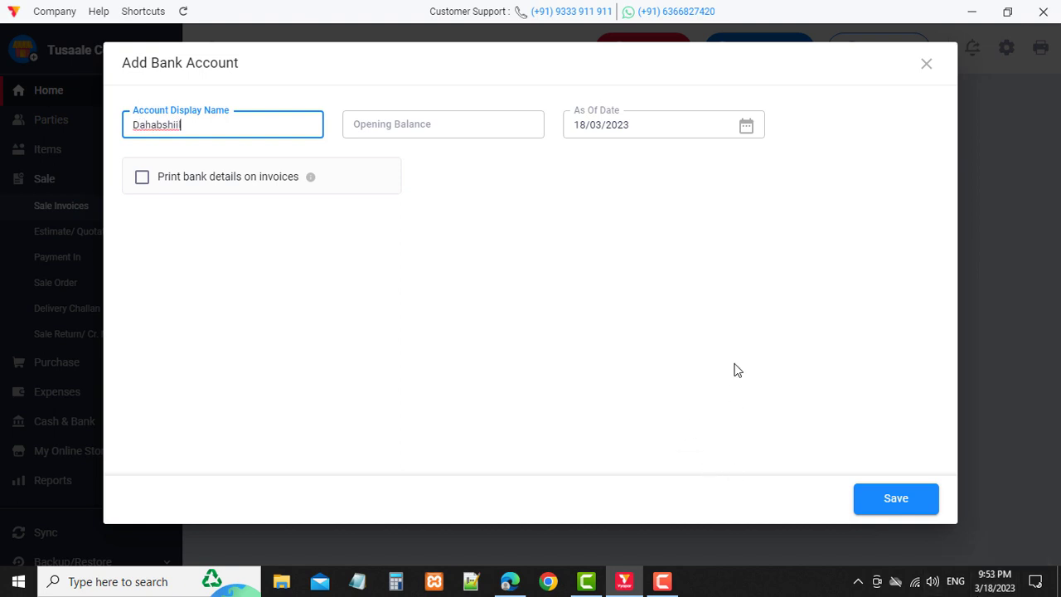
click(424, 125)
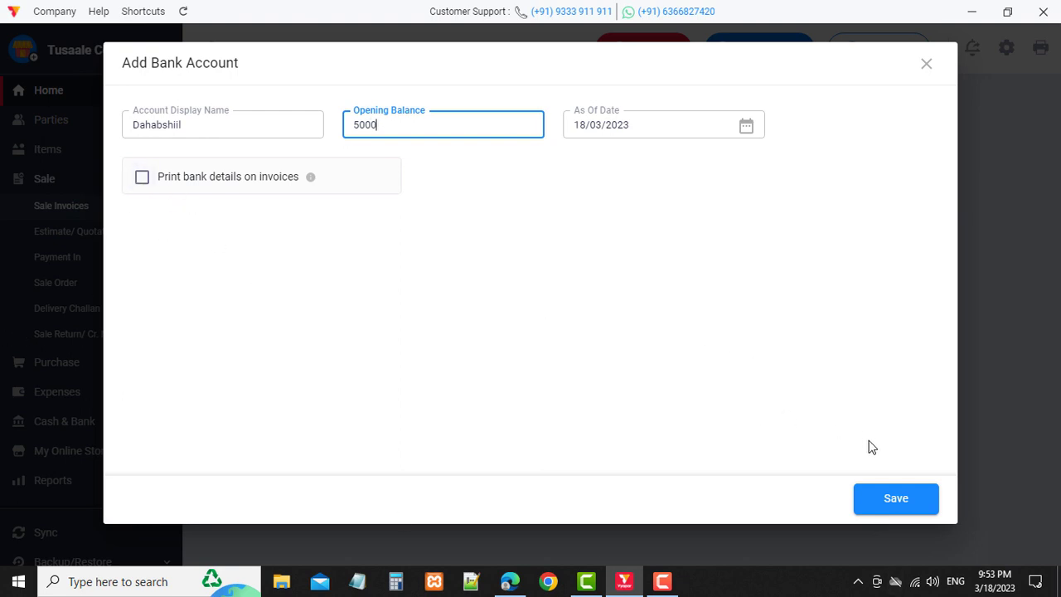
click(897, 499)
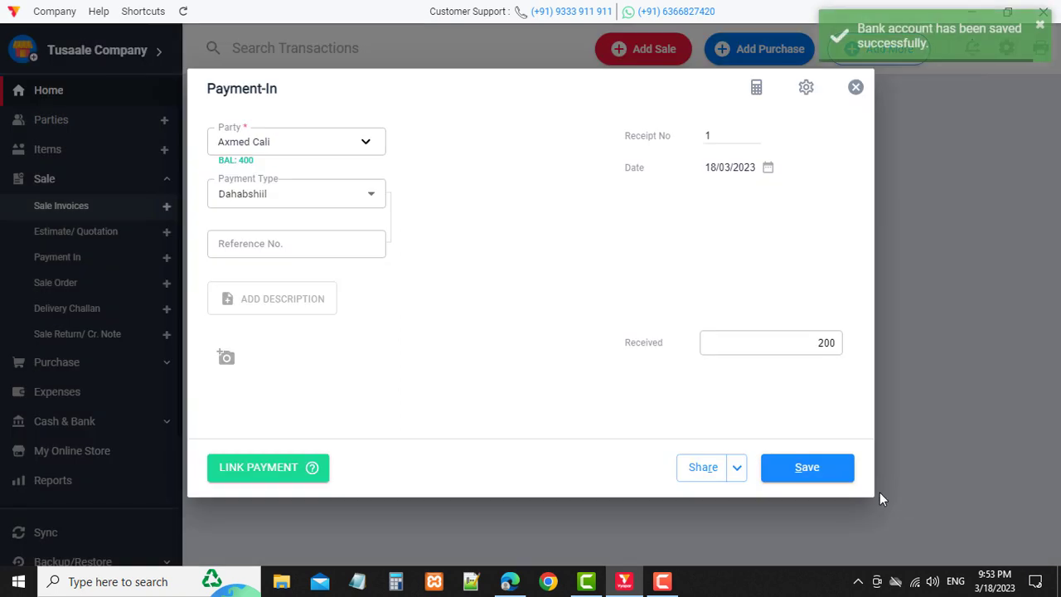
Review the available payment types and choose Dahabshiil for the receipt.
click(368, 202)
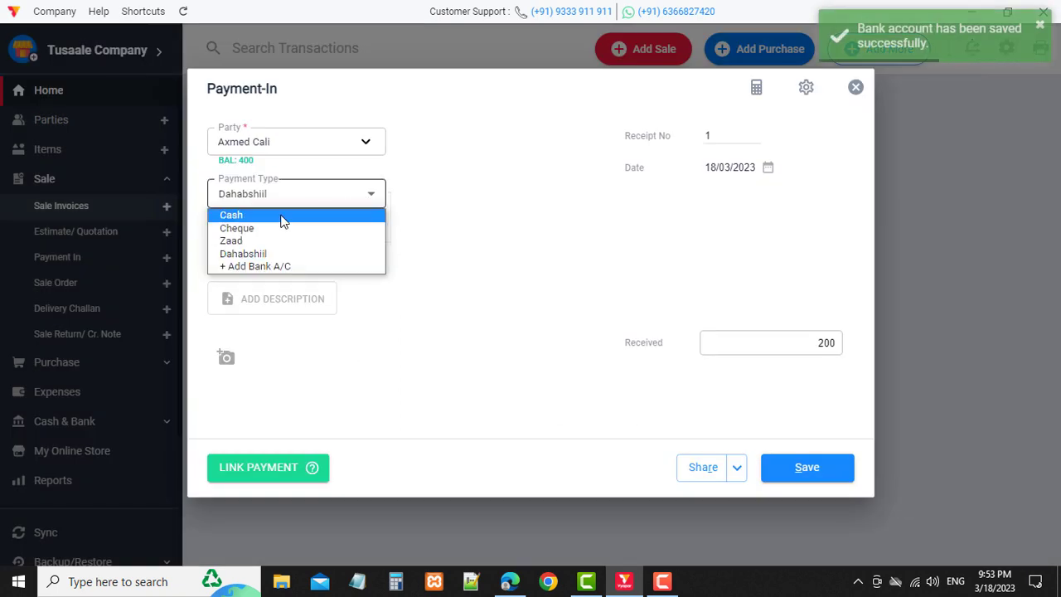
click(287, 215)
click(372, 199)
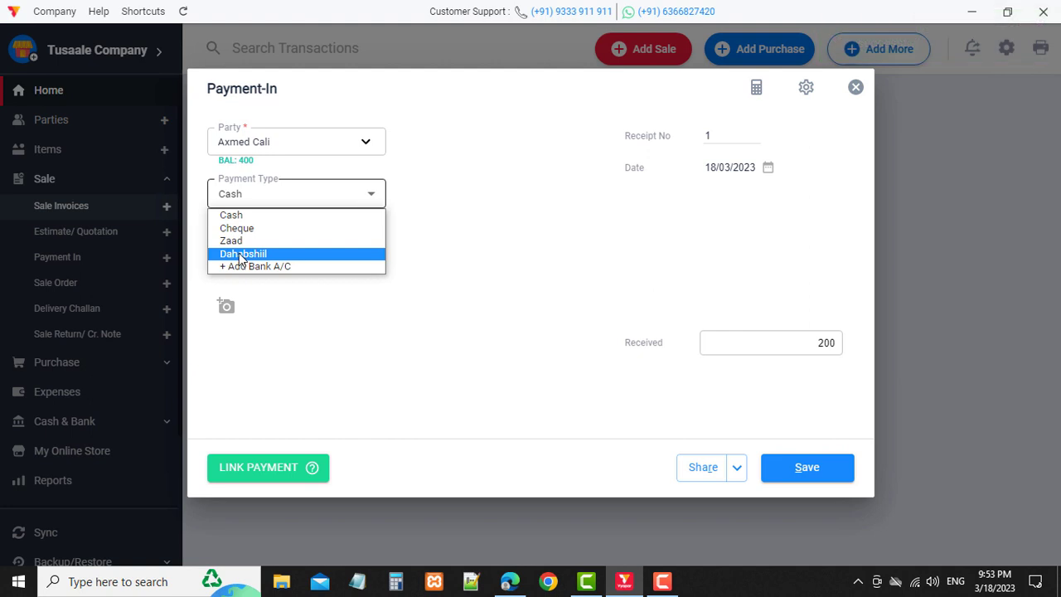
click(284, 256)
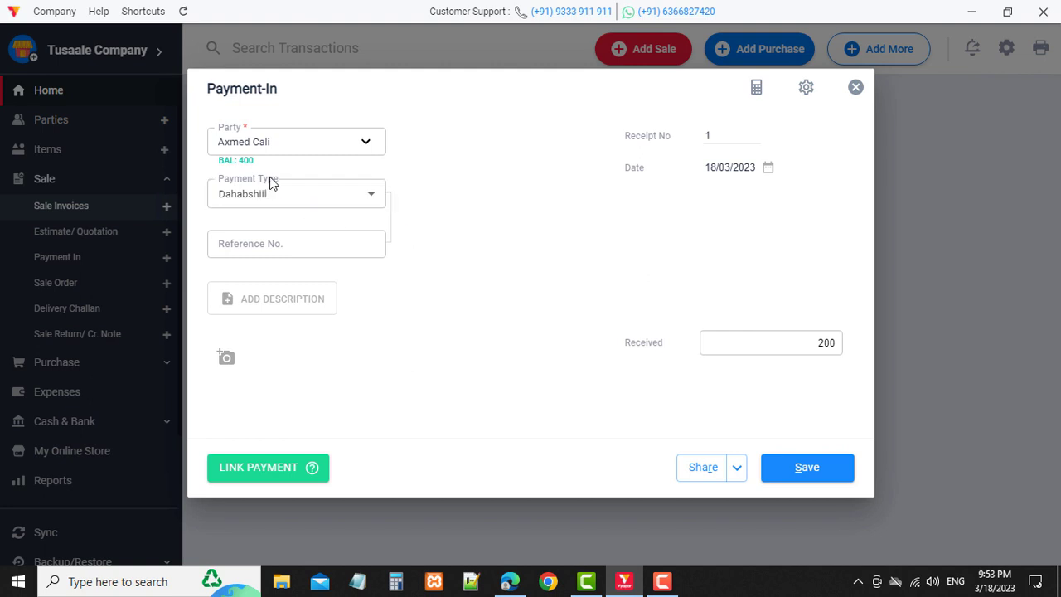
click(339, 199)
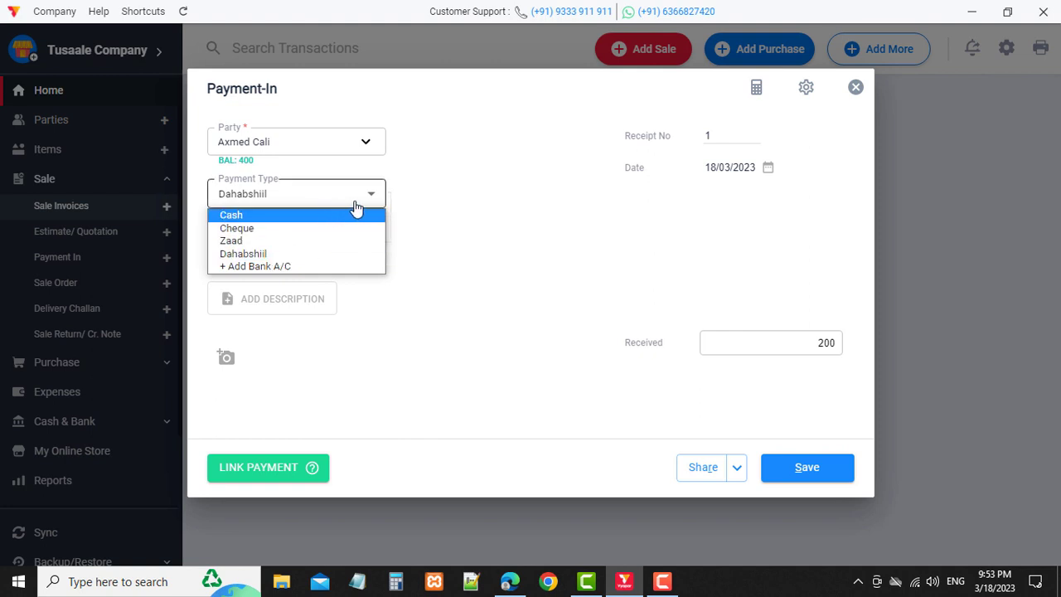
key(Down)
key(Down)
key(Down)
key(Down)
key(Escape)
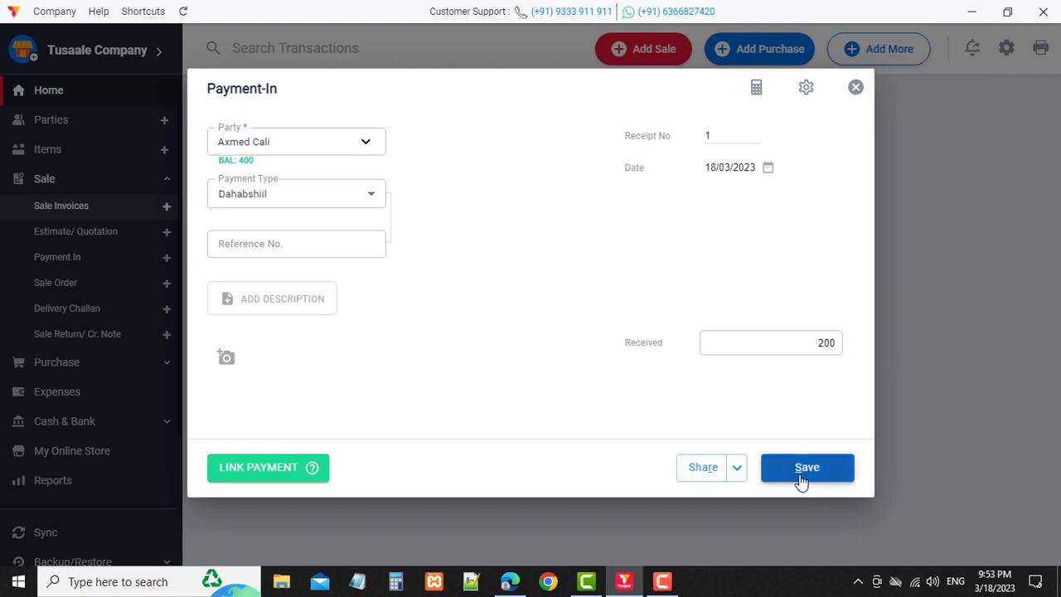
Add a description field to the payment receipt, leaving the reference number empty.
click(286, 302)
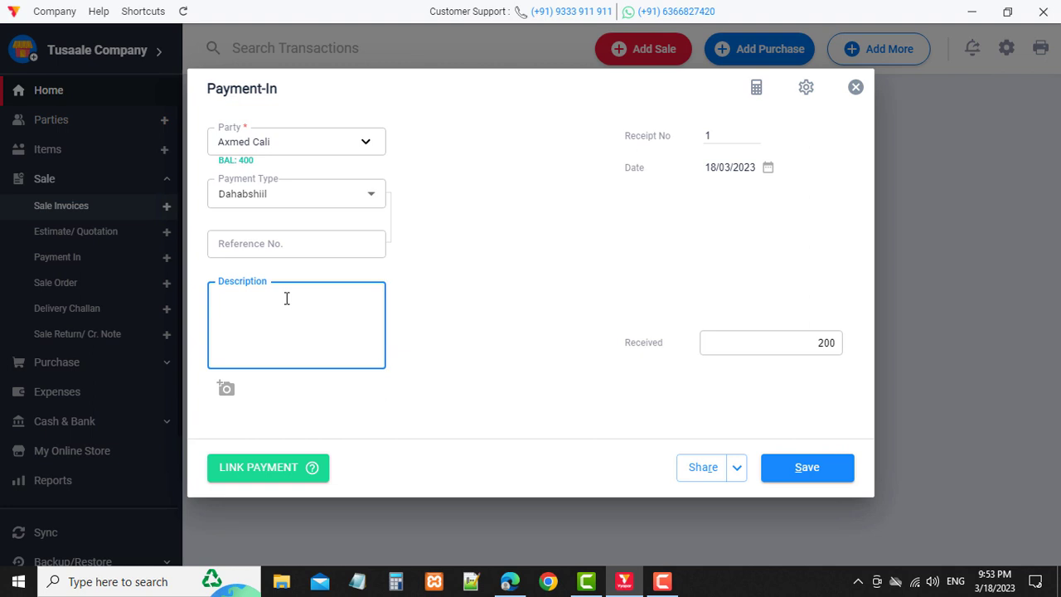
click(270, 238)
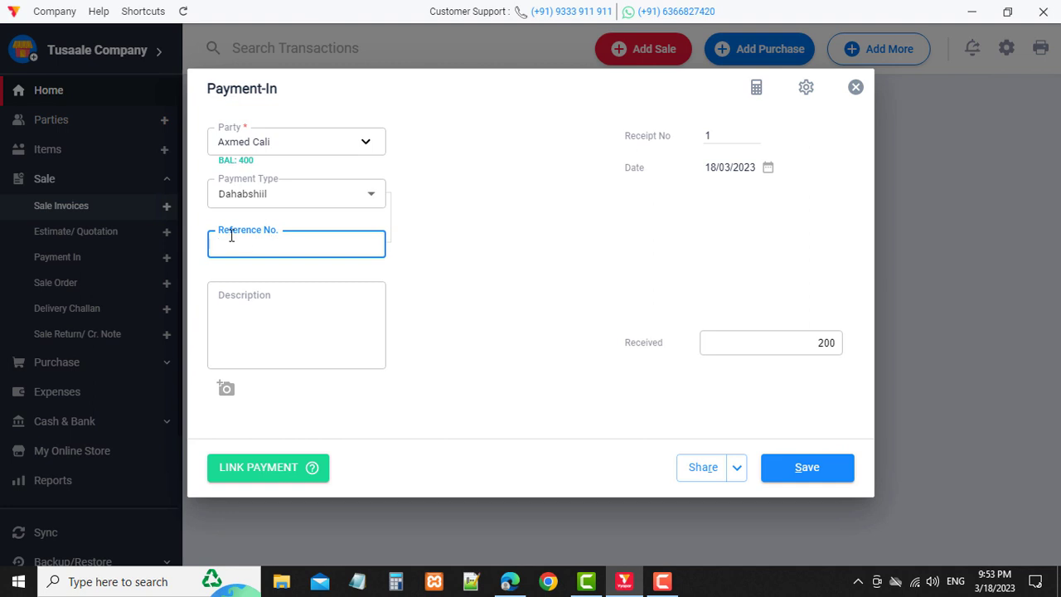
click(270, 314)
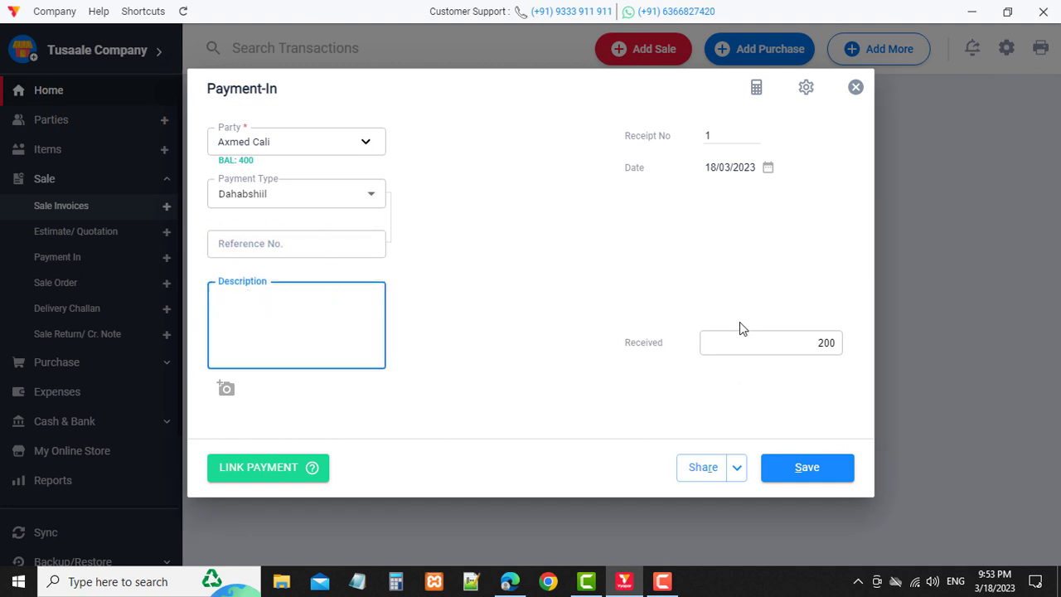
click(226, 389)
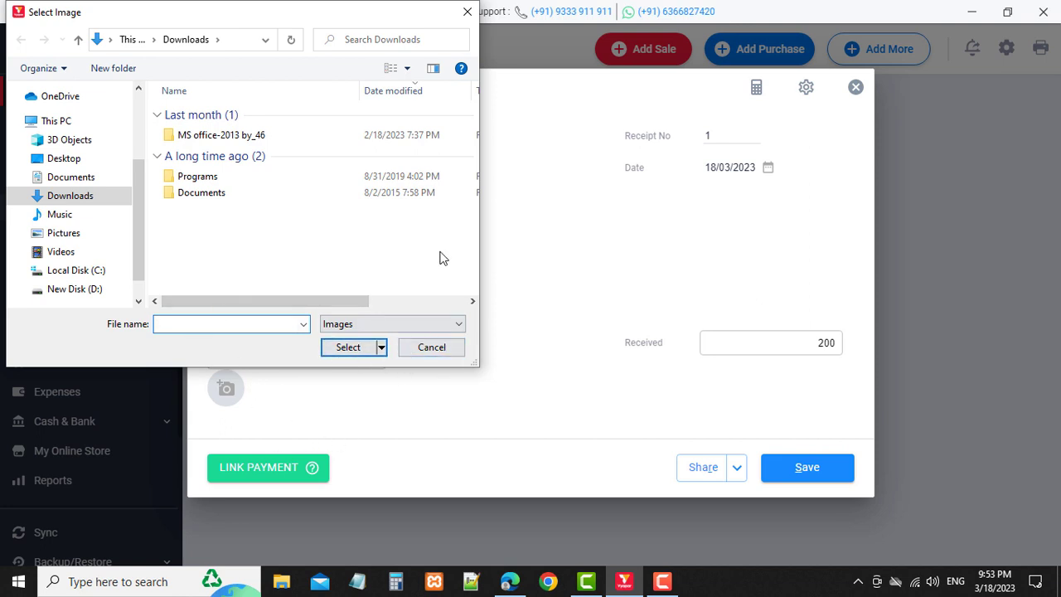
click(433, 347)
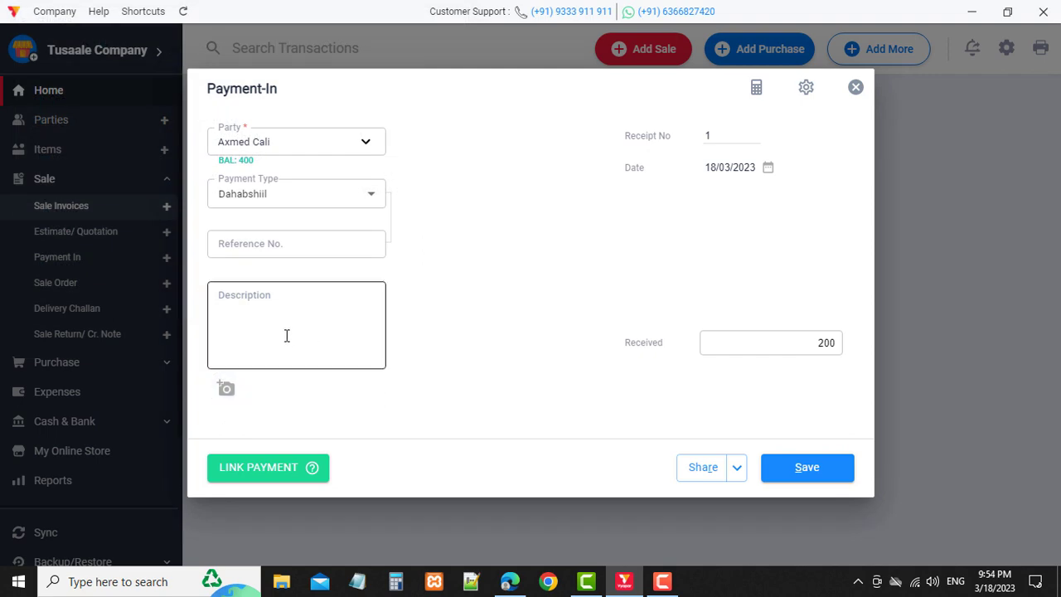
click(270, 316)
click(226, 389)
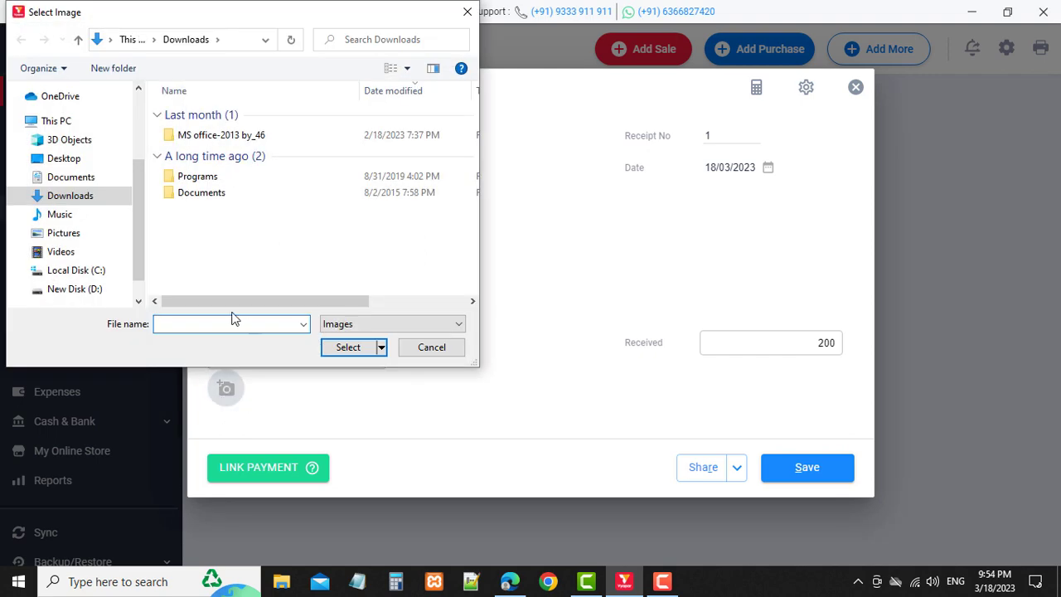
click(433, 347)
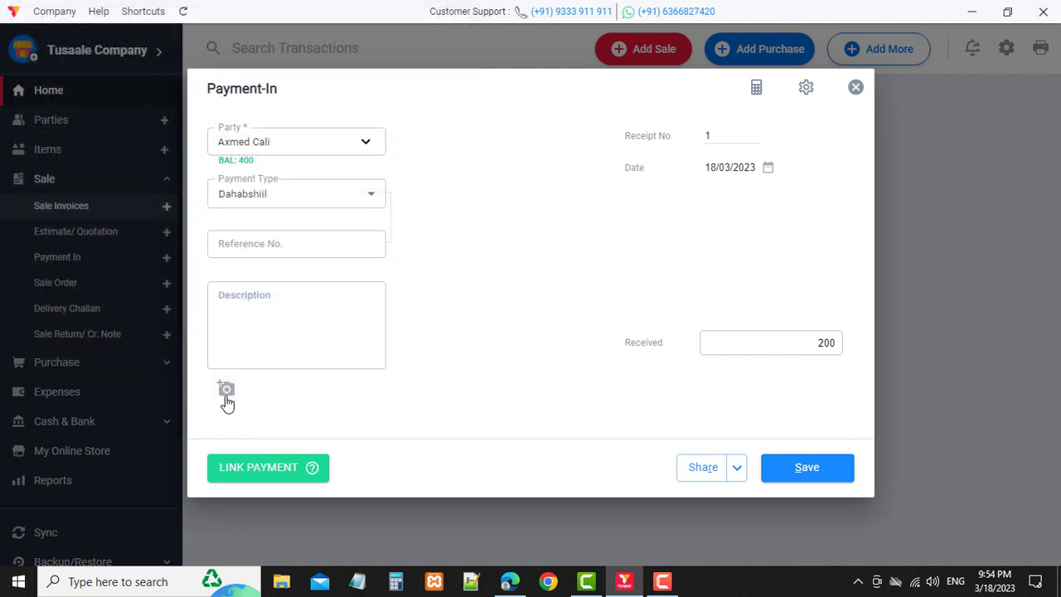
Enter "rreregeedx" as the receipt's description, then save the receipt and start a new one.
click(249, 313)
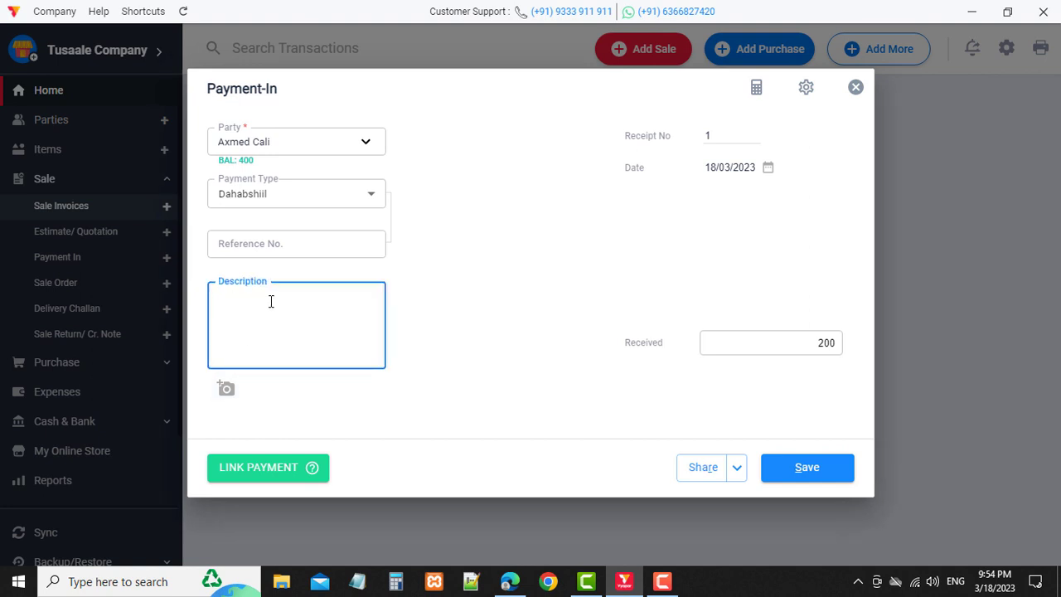
text(rreregeedx)
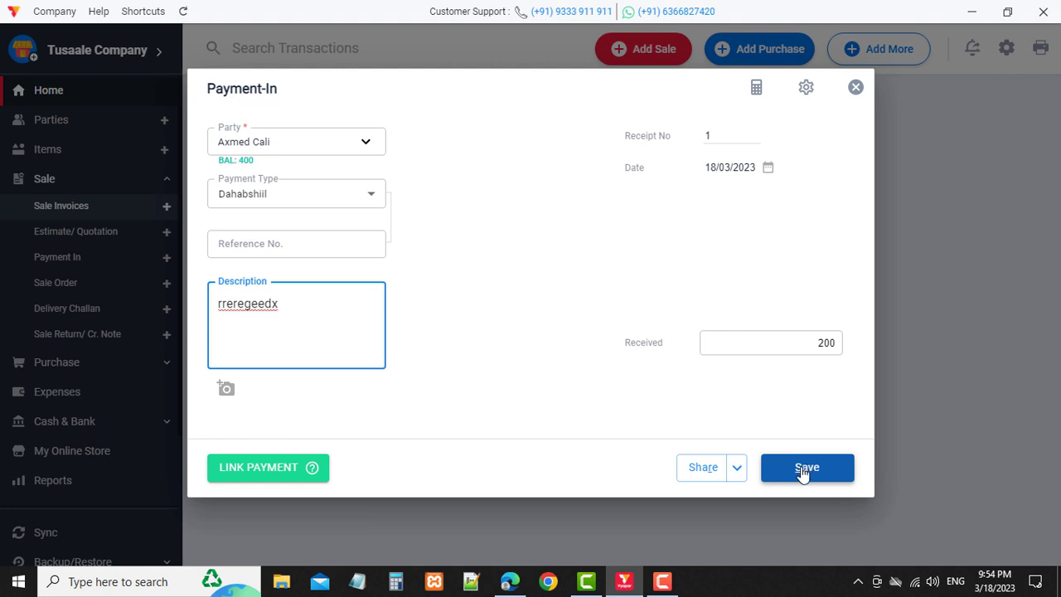
click(739, 474)
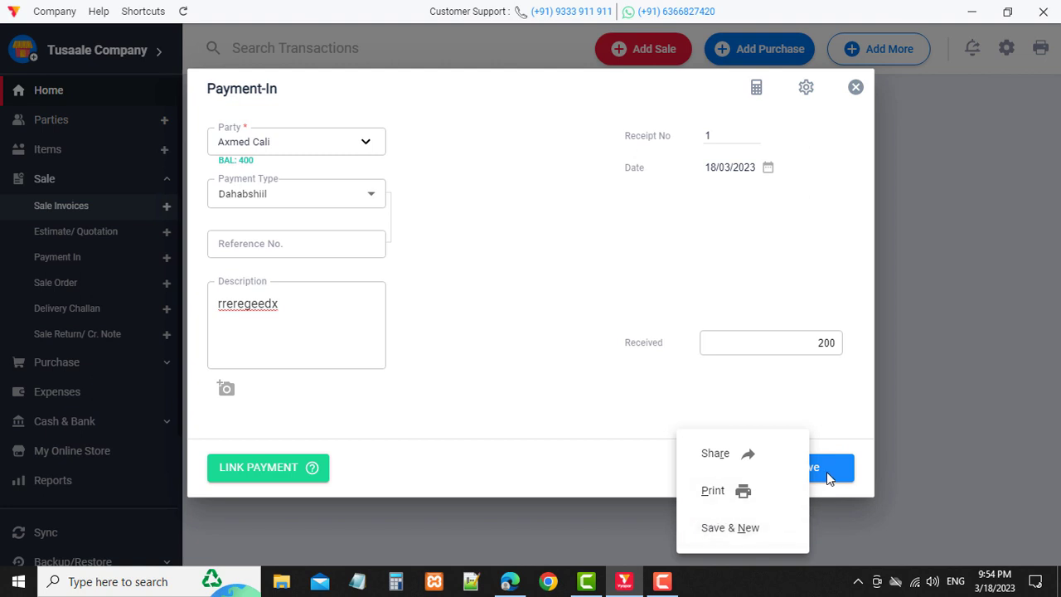
click(729, 528)
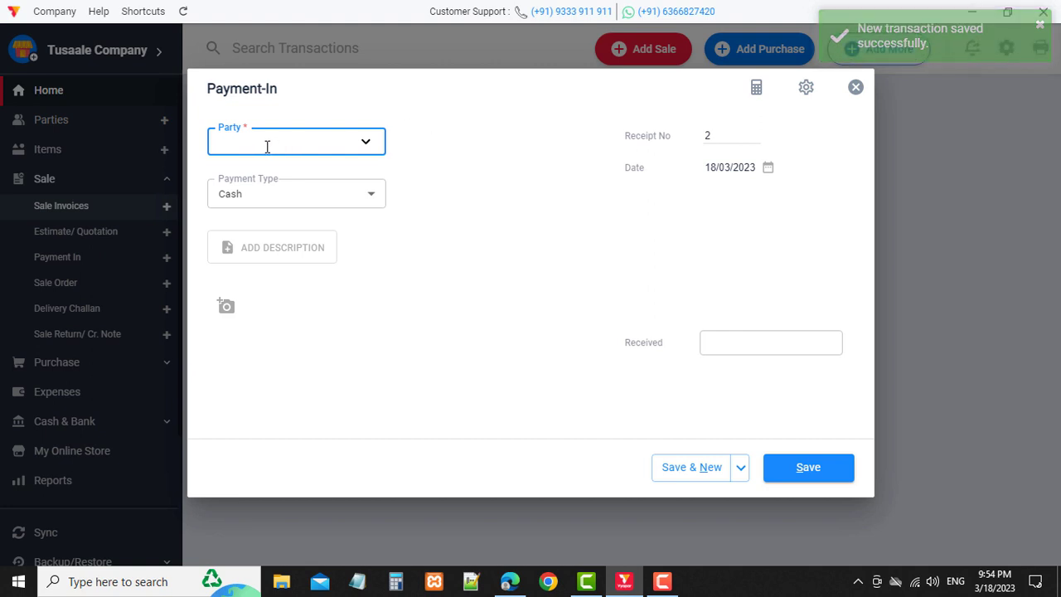
Discard the blank new receipt and open the parties list to check the customer's balance and transactions.
click(855, 88)
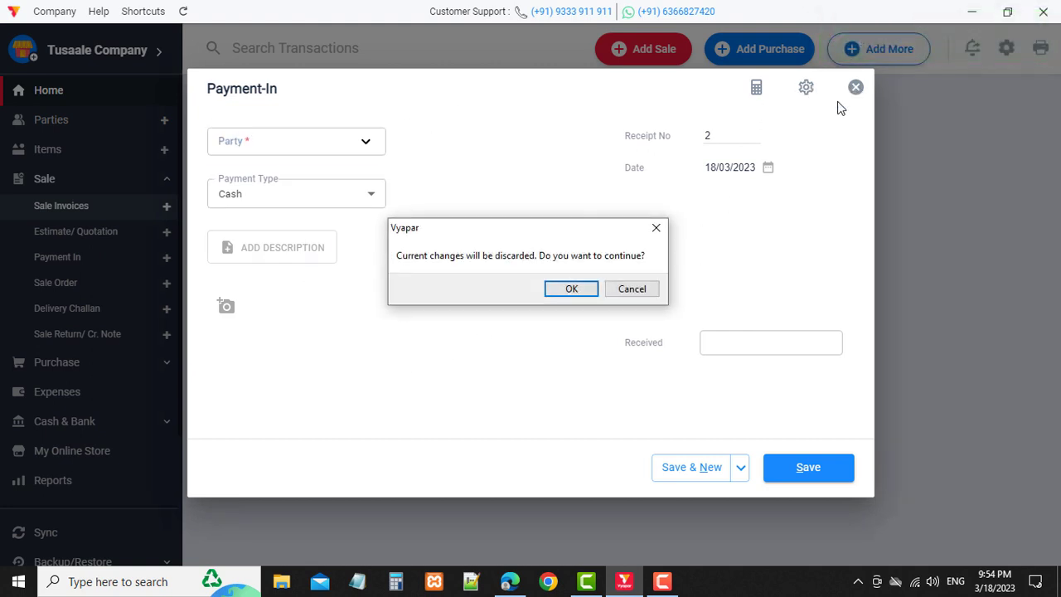
click(570, 289)
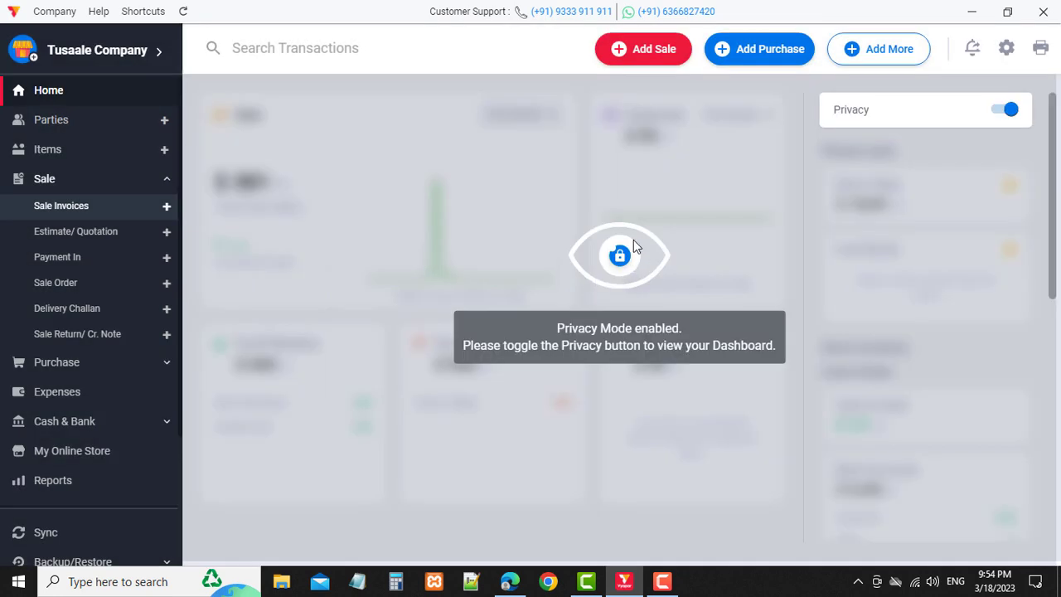
scroll(95, 329, down, 3)
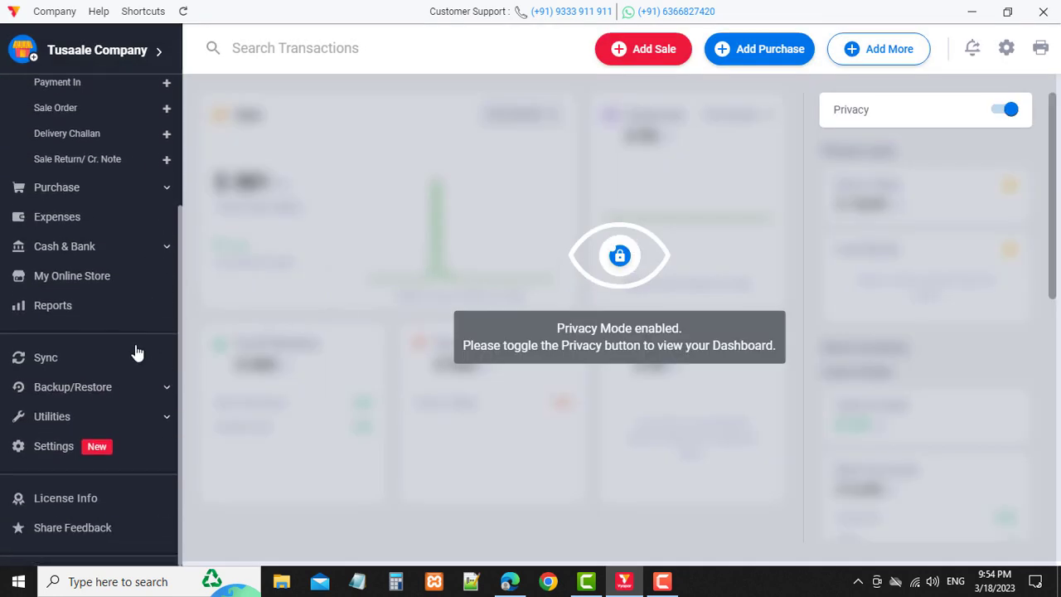
scroll(97, 264, up, 3)
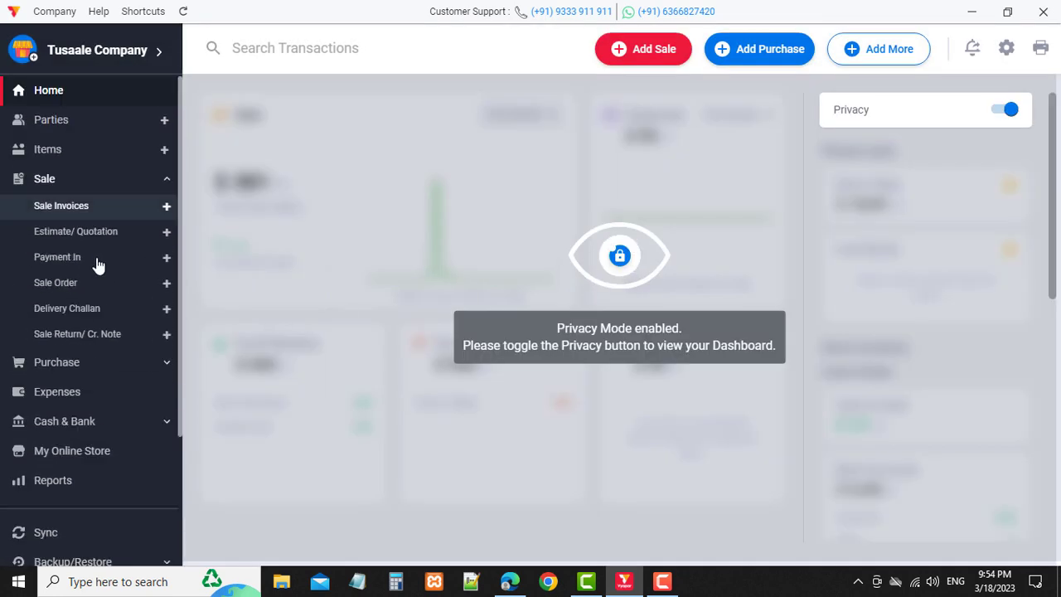
click(63, 122)
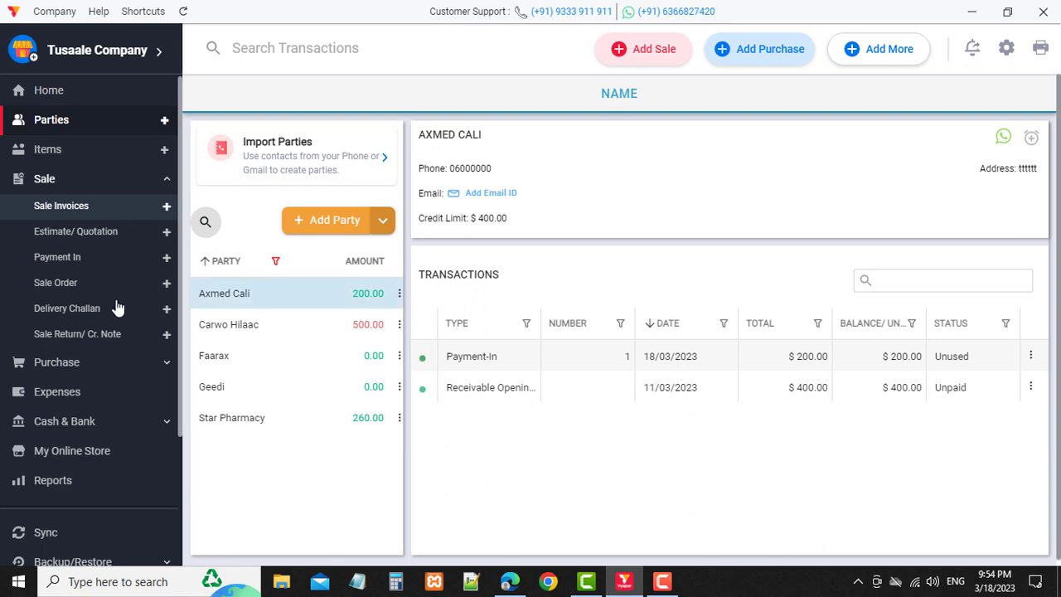
Open the bank accounts list to review the balance and transactions of the Dahabshiil account.
scroll(22, 225, down, 2)
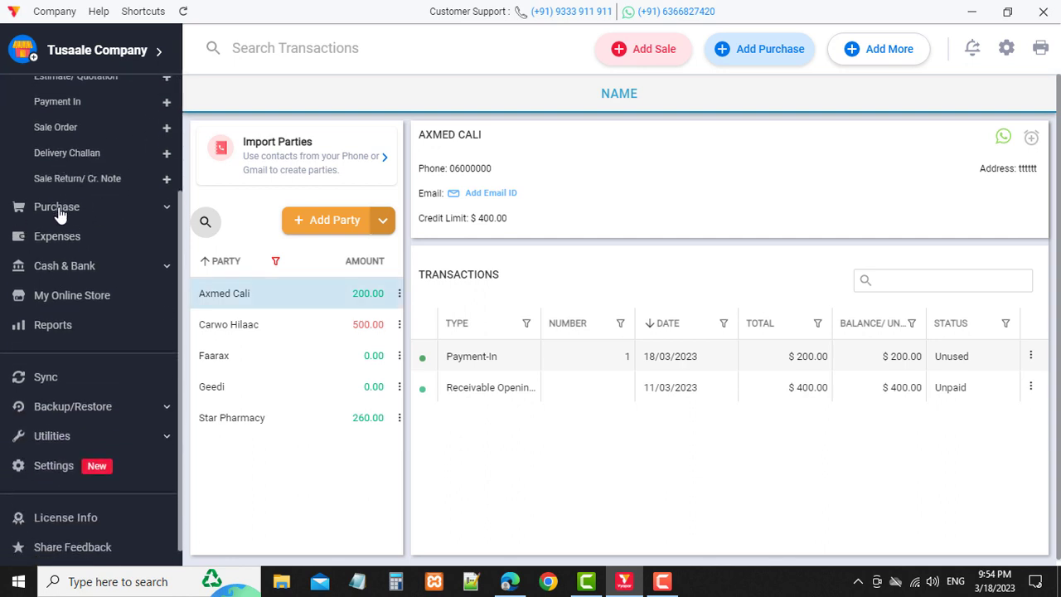
scroll(79, 281, up, 2)
scroll(83, 315, down, 2)
click(63, 268)
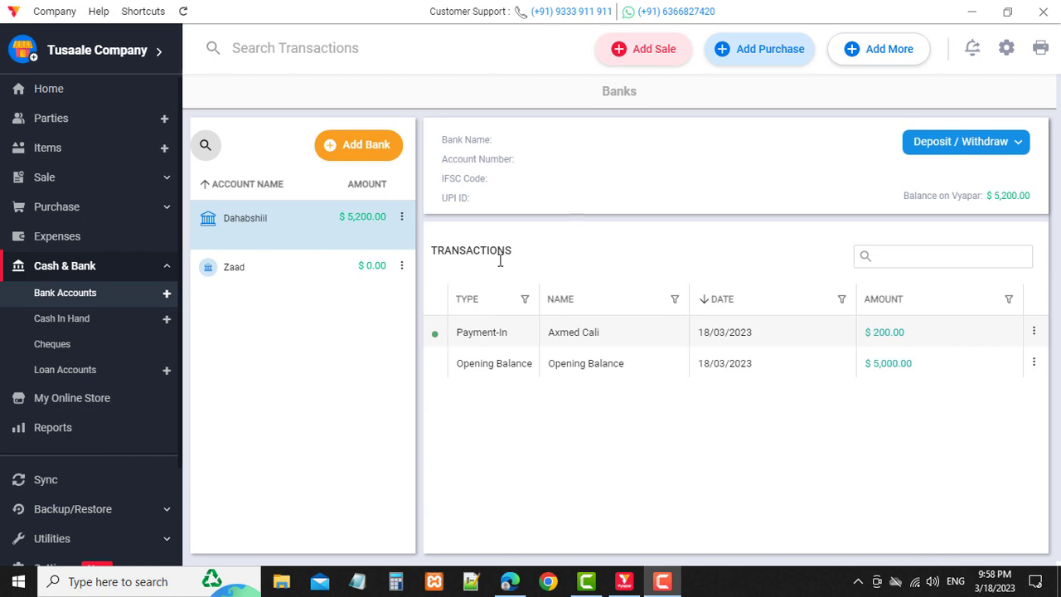
Transfer 3000 from the Dahabshiil account to cash without a description, then reload the bank accounts list to refresh the balances.
click(963, 146)
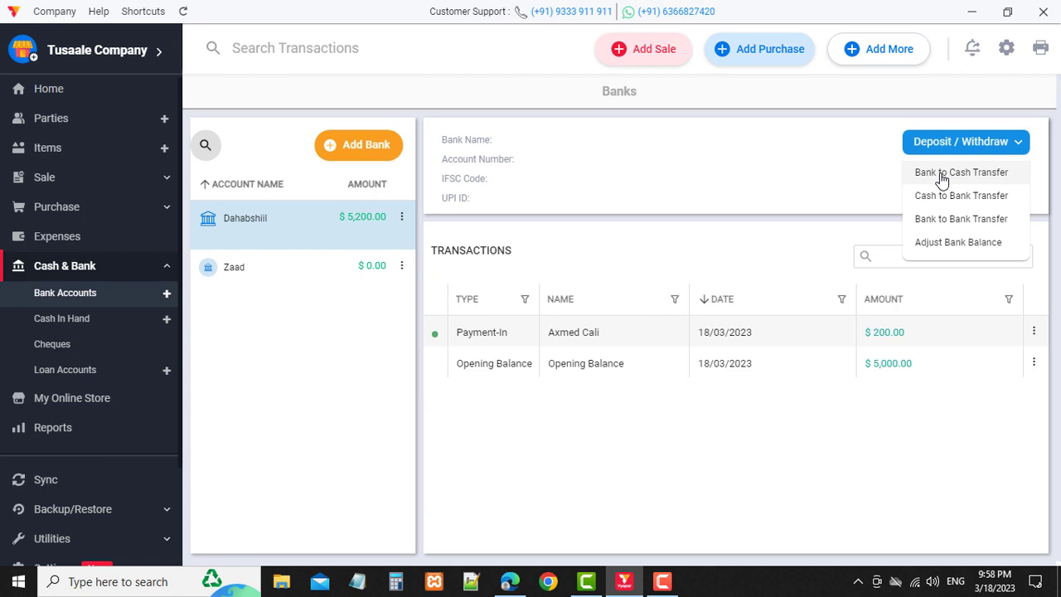
click(983, 179)
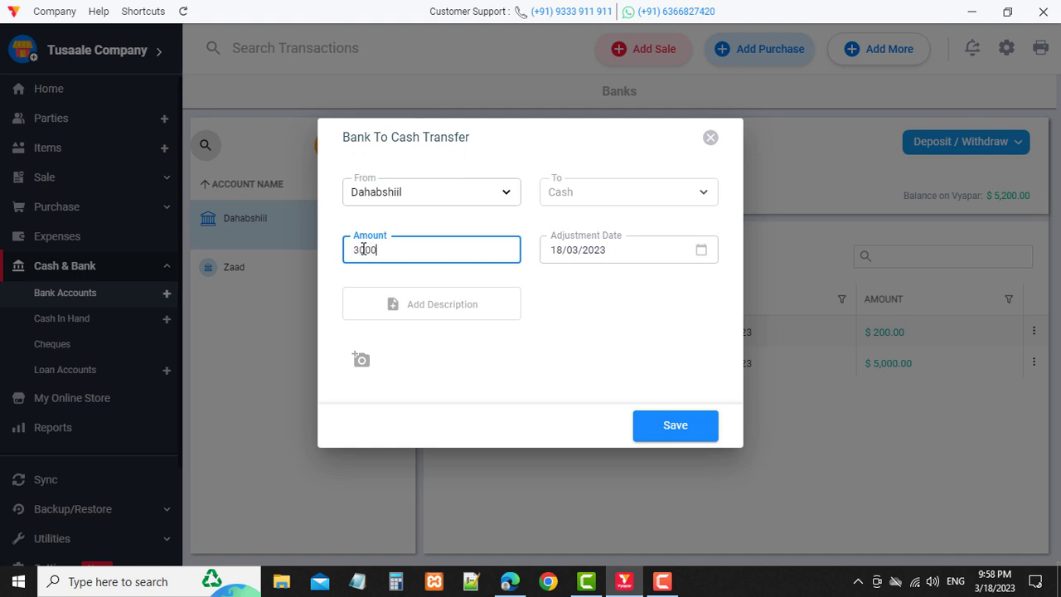
click(443, 300)
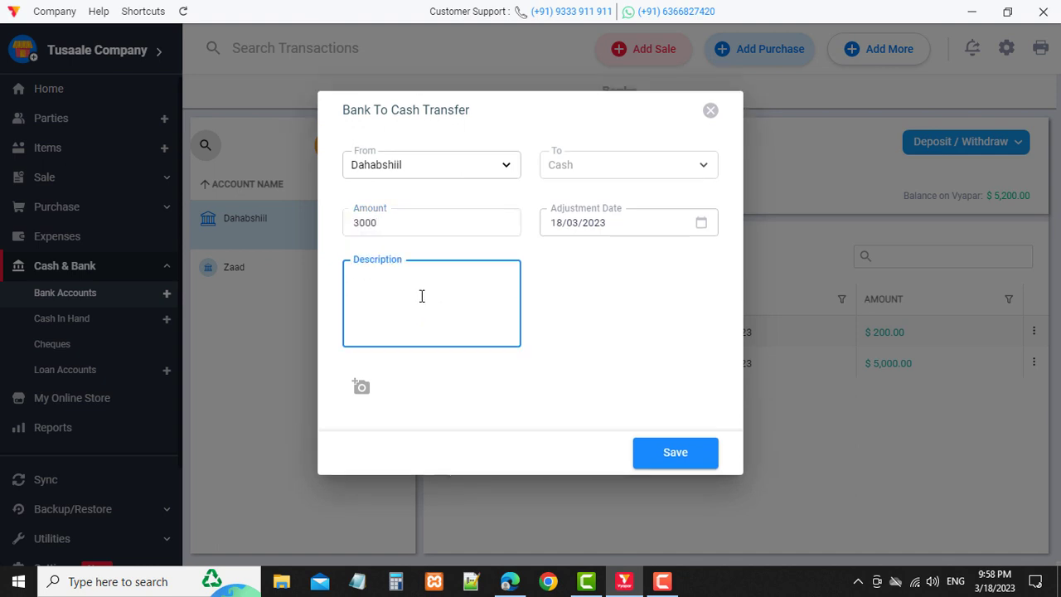
click(609, 307)
click(679, 462)
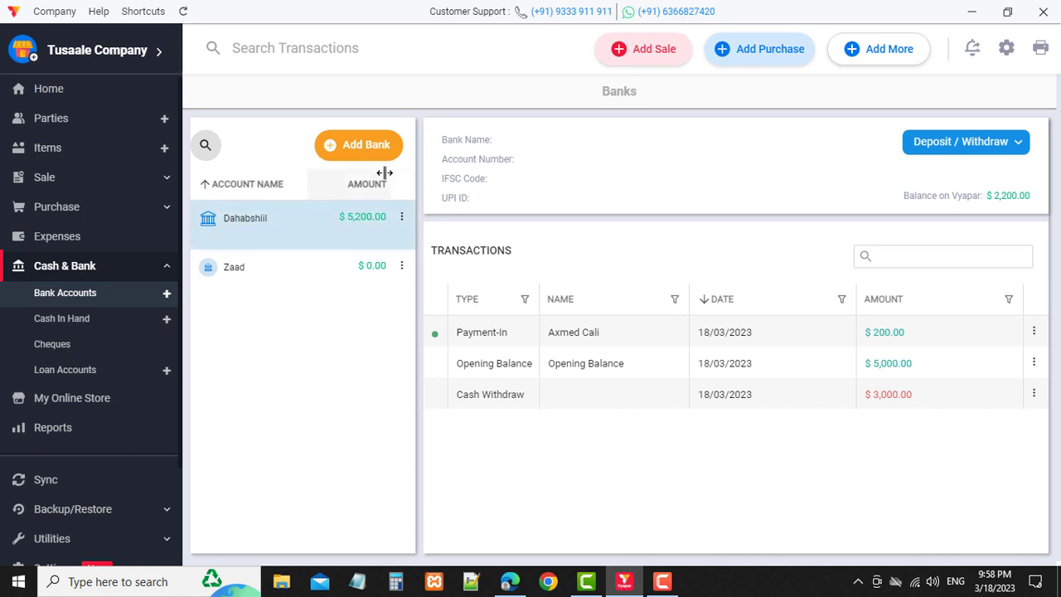
click(71, 95)
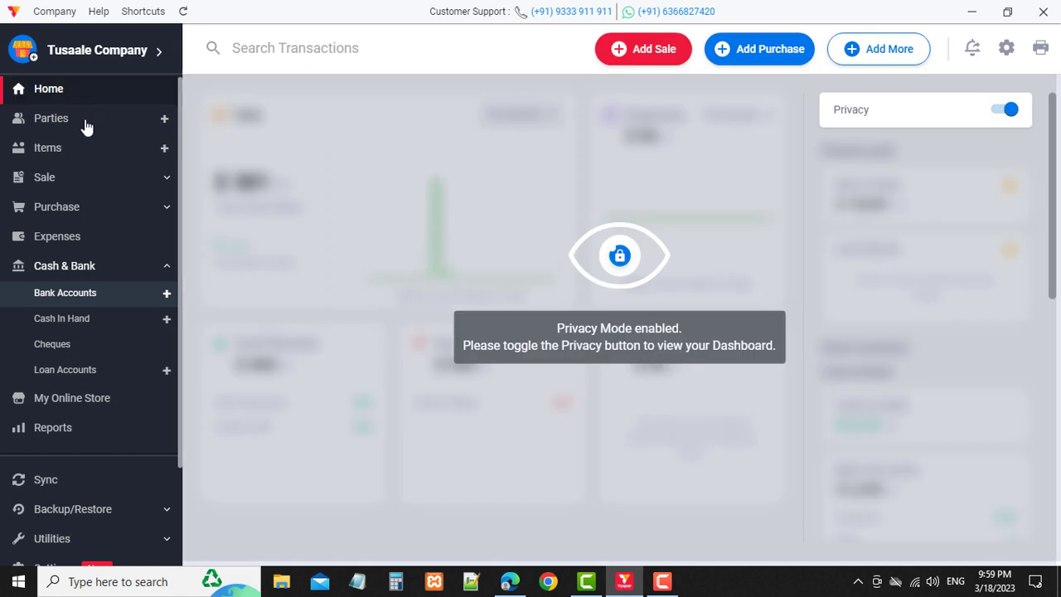
click(69, 298)
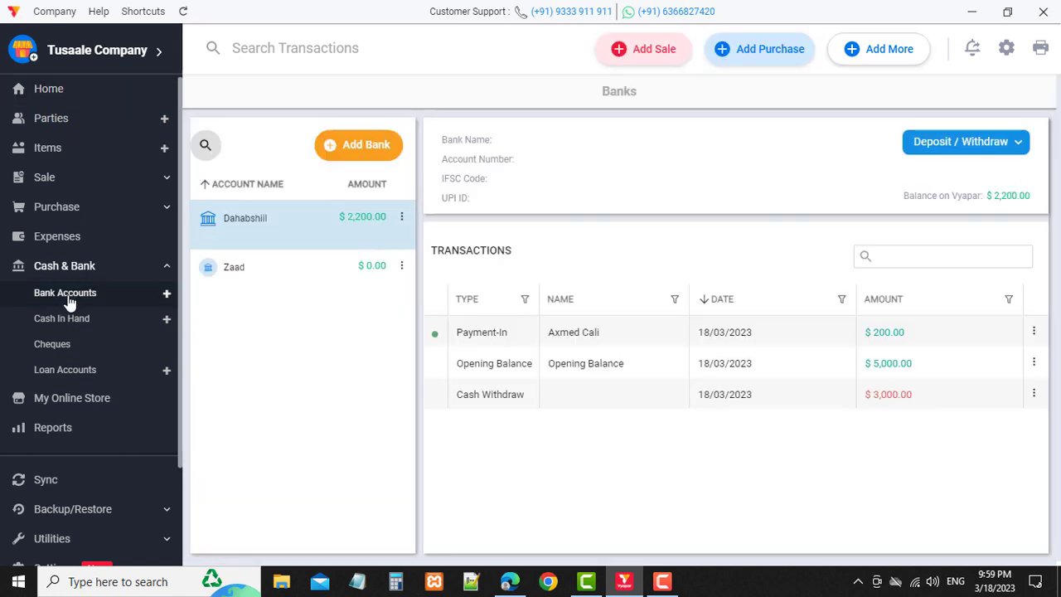